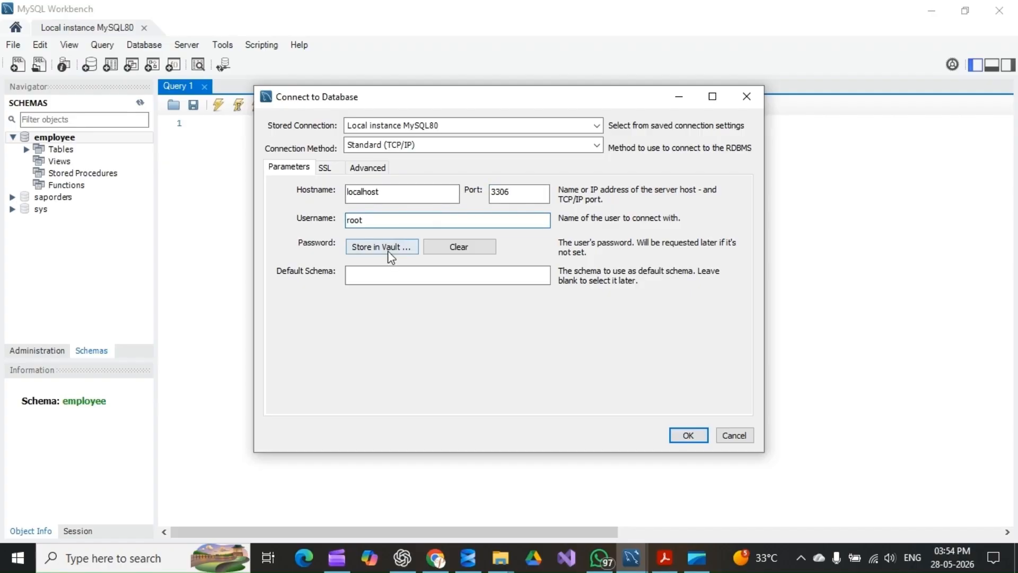
Store the root user's password in the vault for the Local instance MySQL80 connection
left_click(391, 255)
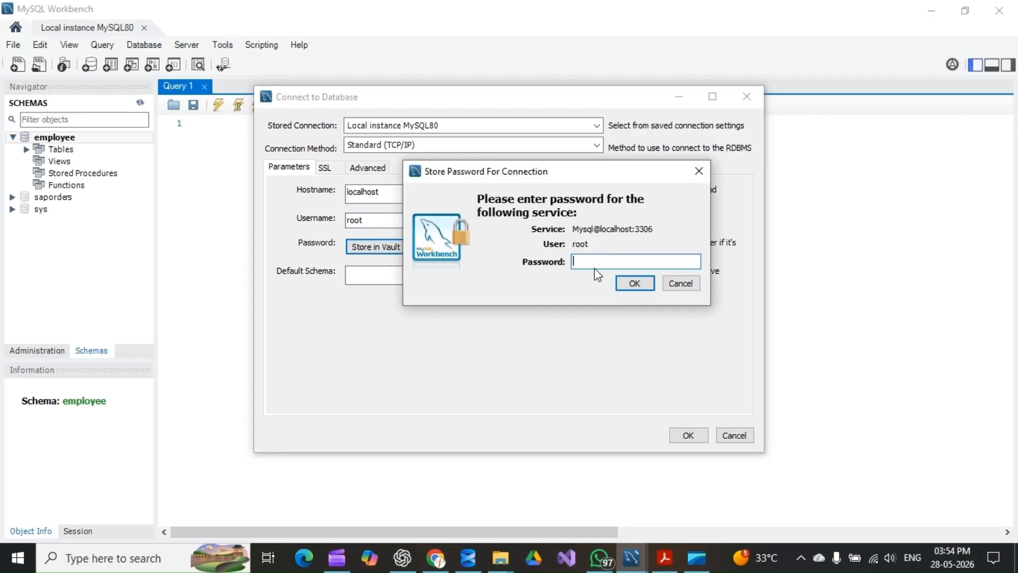
type("**********")
key("Return")
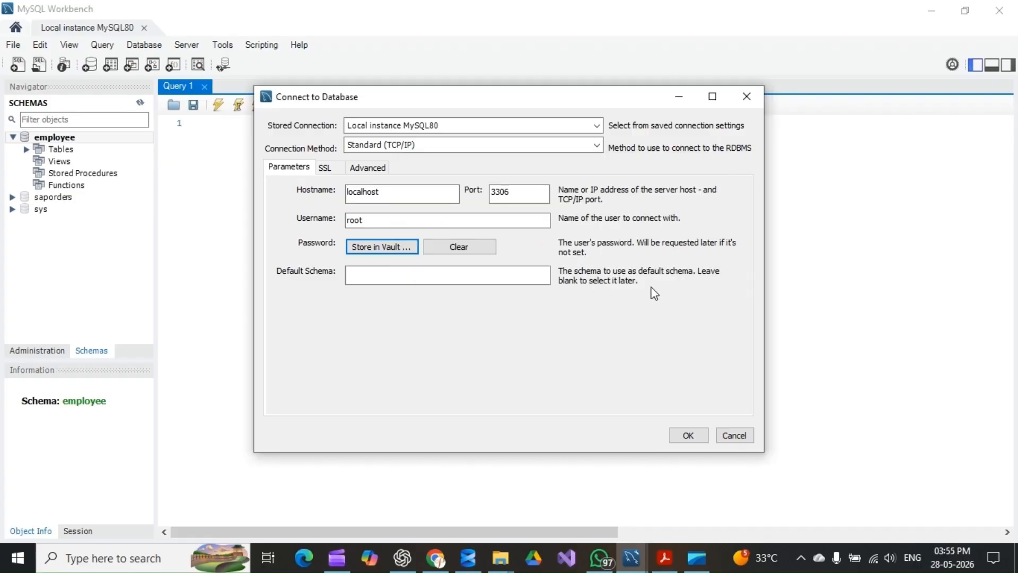
Connect to the local MySQL instance and run the select query on the Employee table
left_click(699, 441)
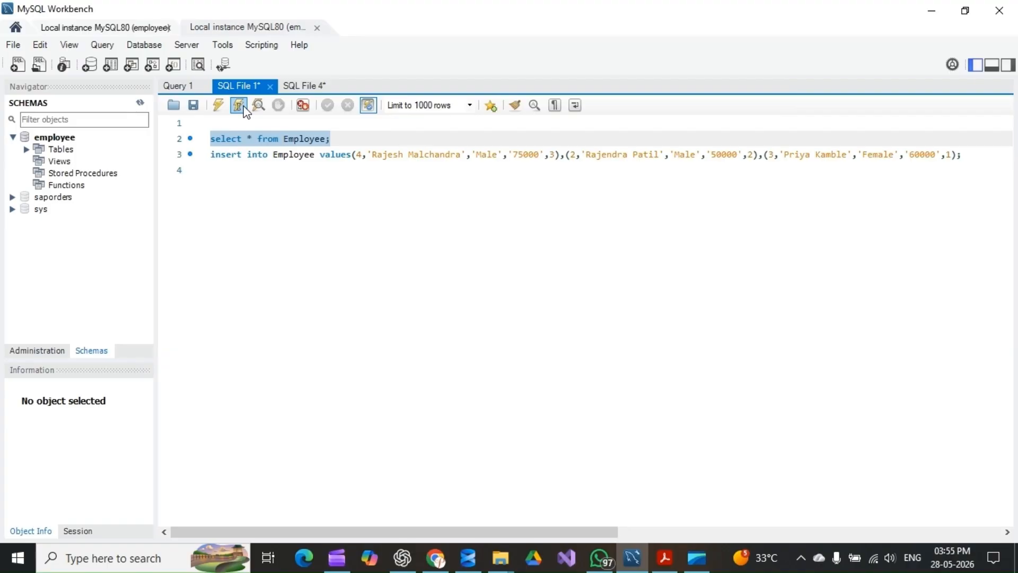
left_click(244, 106)
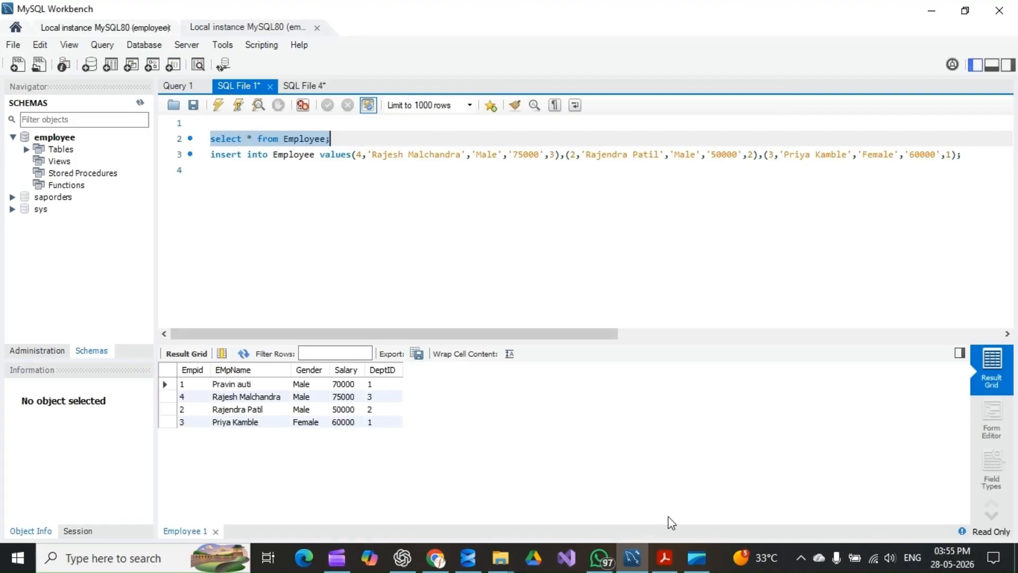
Switch to the PDF guide and open its MySQL Connector ODBC download link, allowing the connection to dev.mysql.com
left_click(665, 557)
scroll(168, 313, "down", 3)
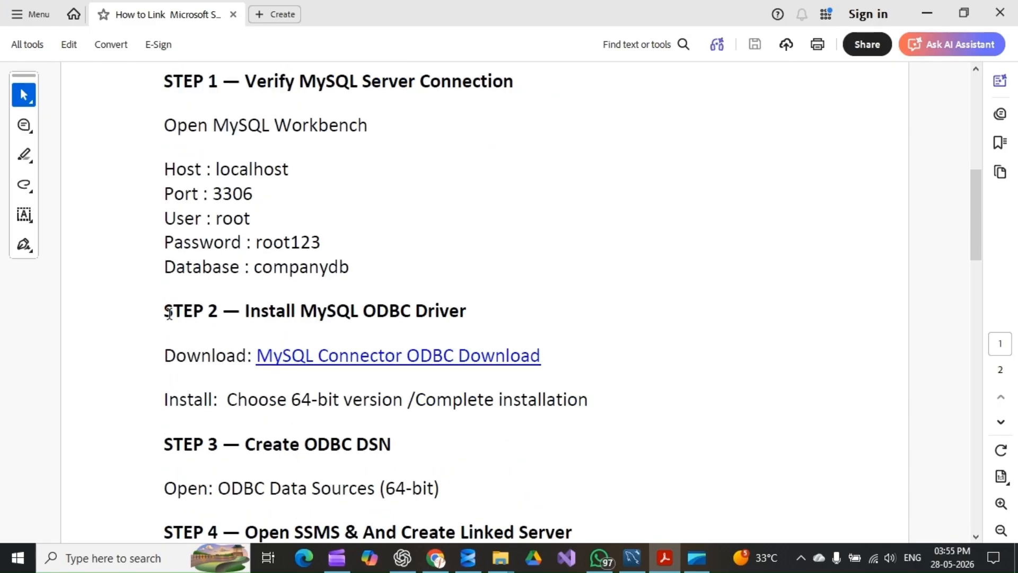
left_click_drag(169, 313, 359, 313)
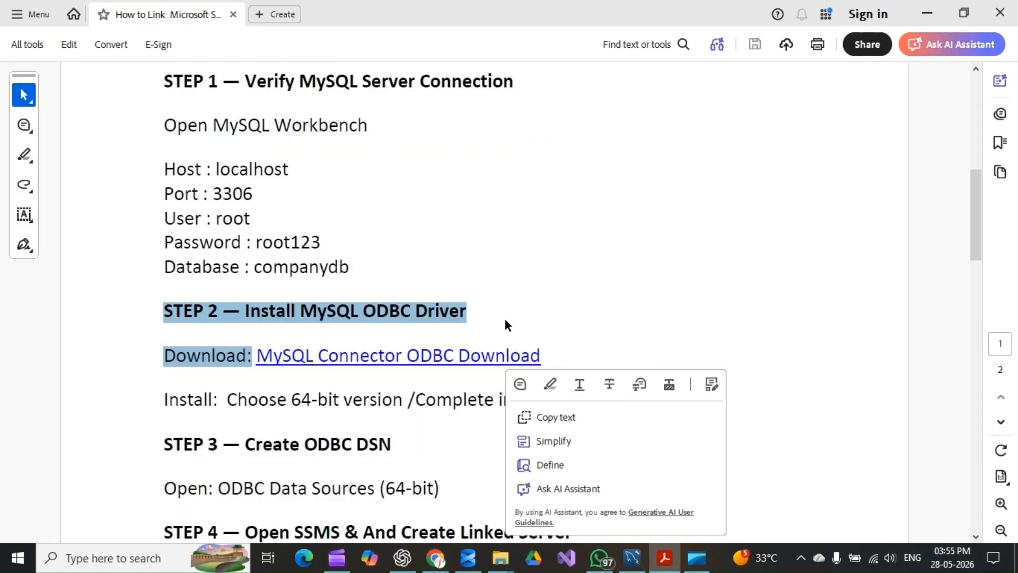
left_click(432, 263)
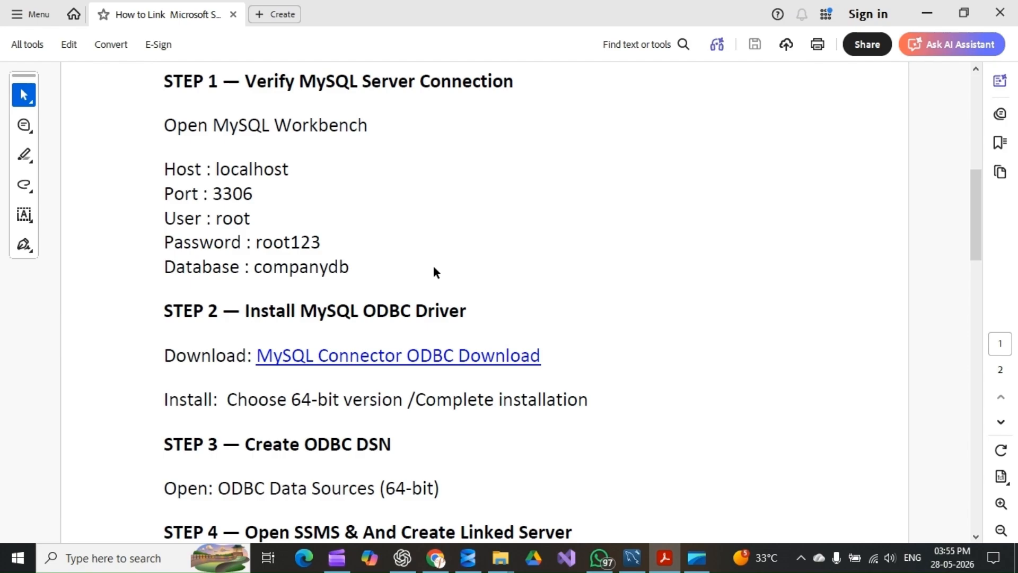
left_click(415, 357)
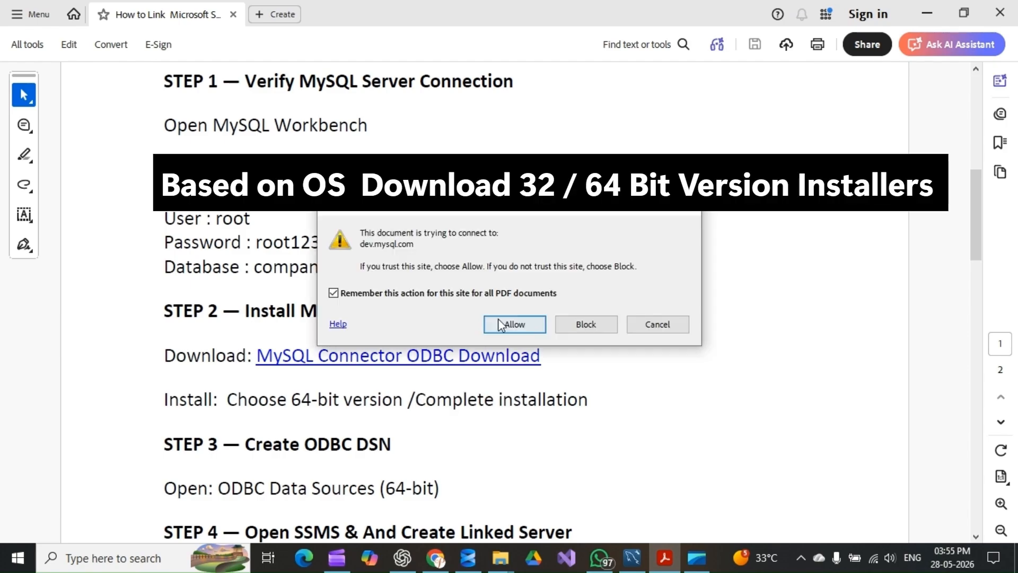
left_click(499, 321)
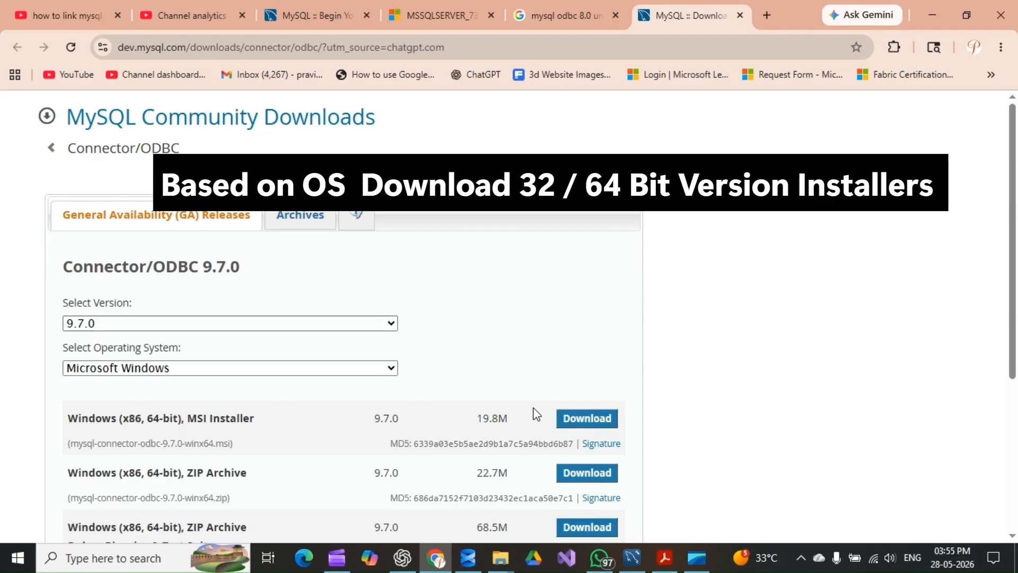
Download the Connector/ODBC 9.7.0 Windows 64-bit MSI installer without an Oracle account and run it
left_click(583, 423)
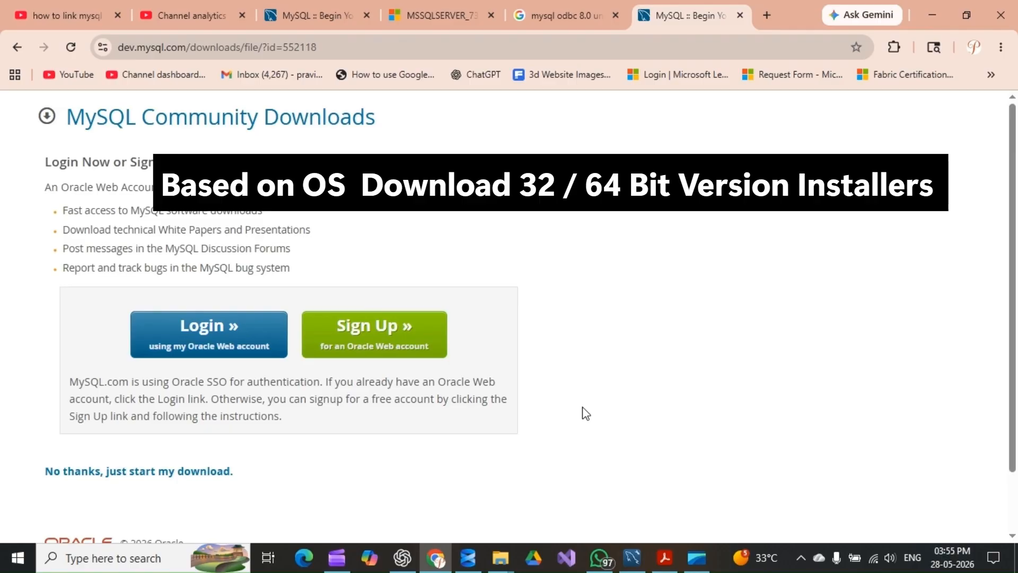
left_click(159, 472)
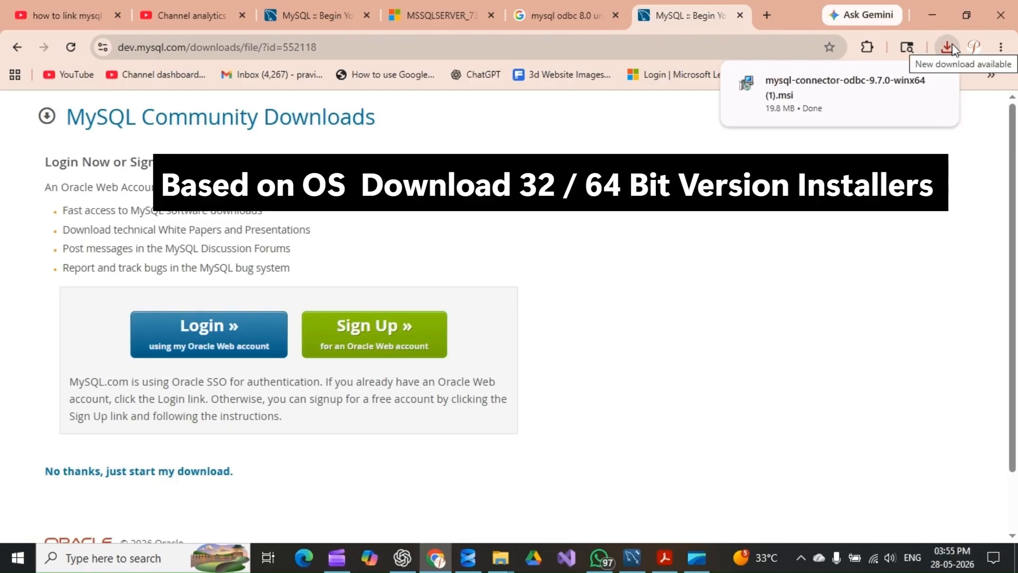
left_click(889, 85)
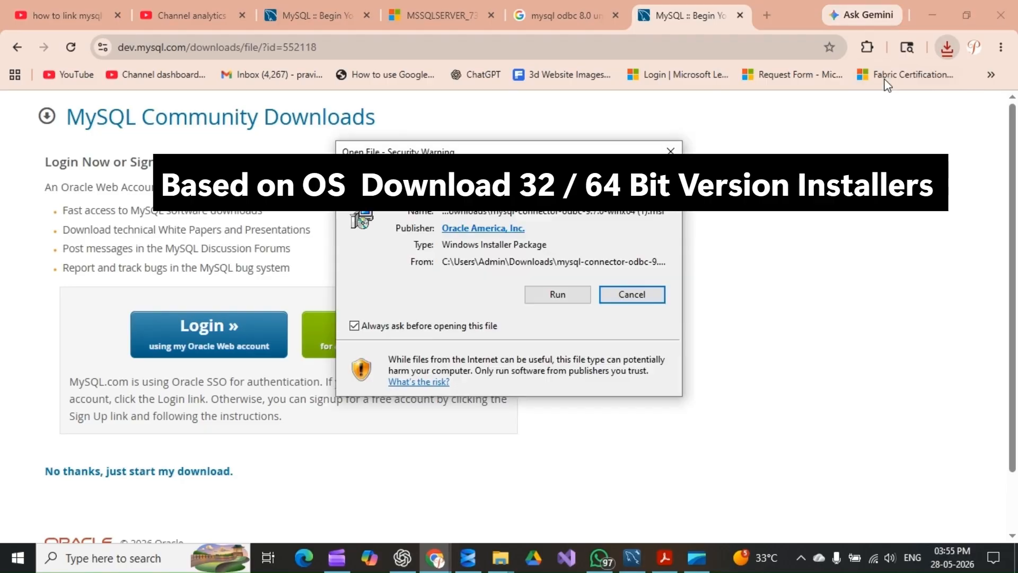
left_click(559, 294)
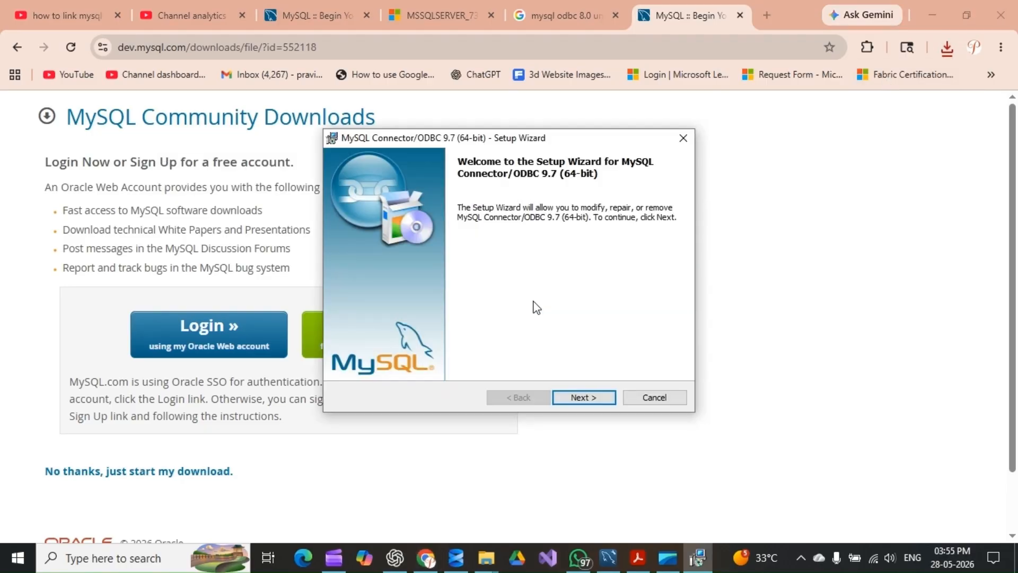
Complete the MySQL Connector/ODBC 9.7 setup with the Modify option, keeping the default feature selection
left_click(581, 398)
left_click(381, 329)
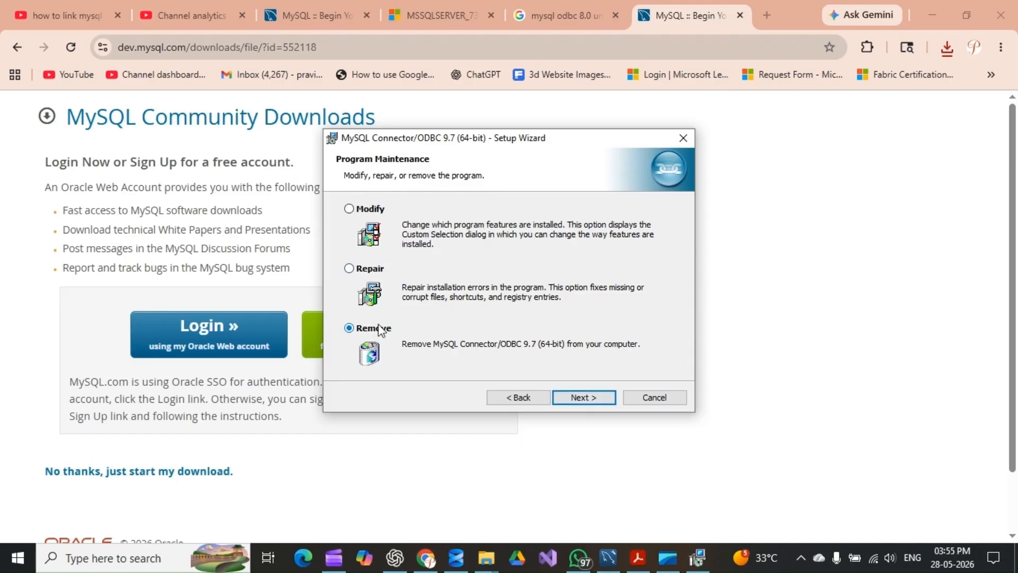
left_click(363, 210)
left_click(585, 398)
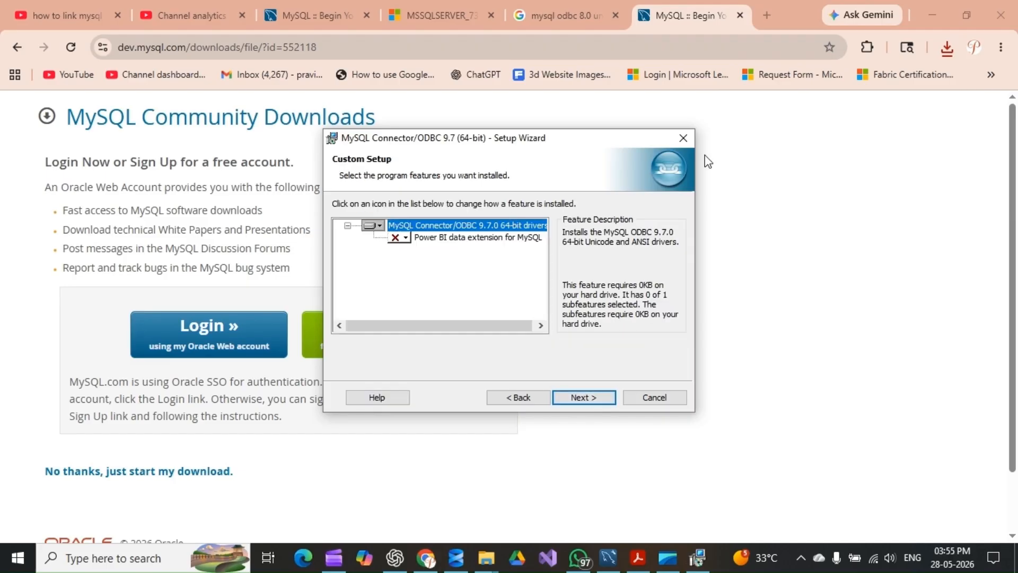
left_click(588, 398)
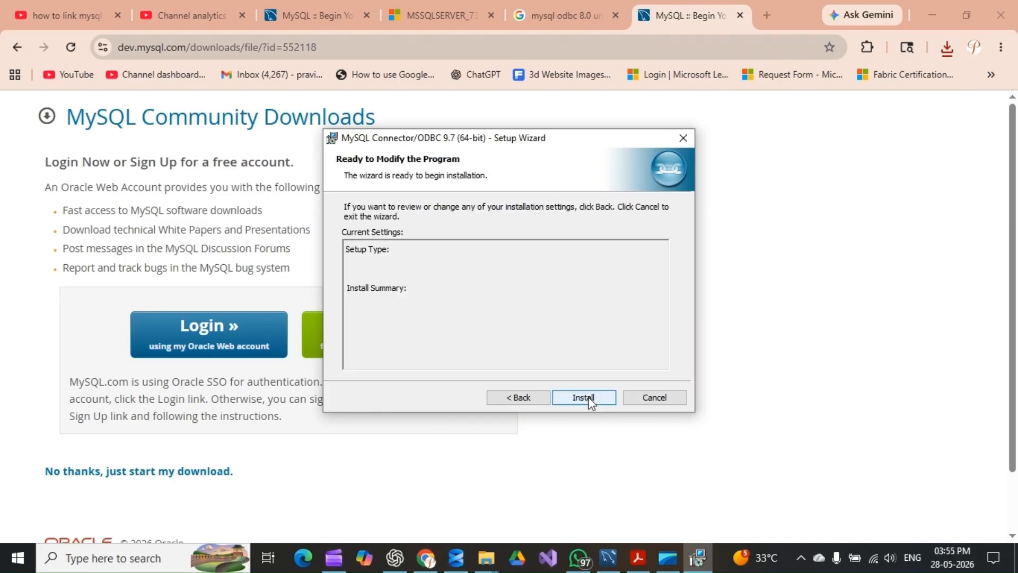
left_click(589, 398)
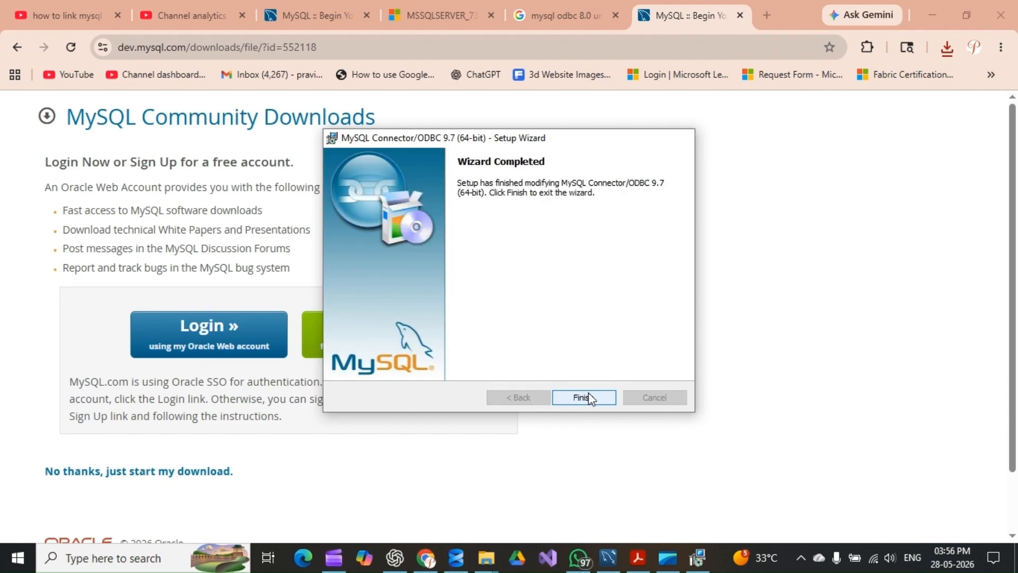
left_click(590, 398)
Return to the PDF guide's ODBC DSN step, search Windows for odbc and open ODBC Data Sources (64-bit)
key("alt+Tab")
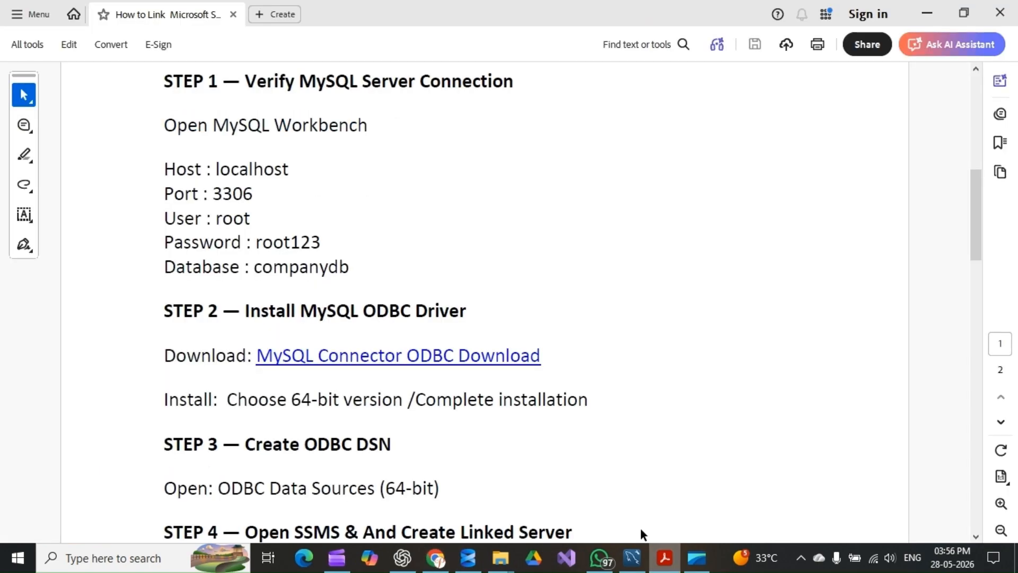
scroll(320, 355, "down", 3)
left_click_drag(166, 328, 422, 326)
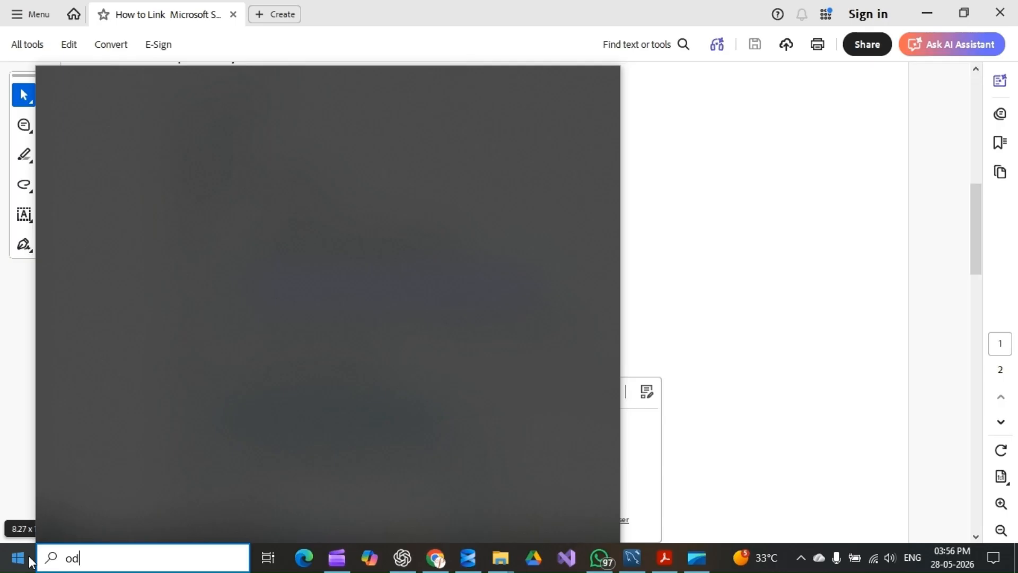
type("bc")
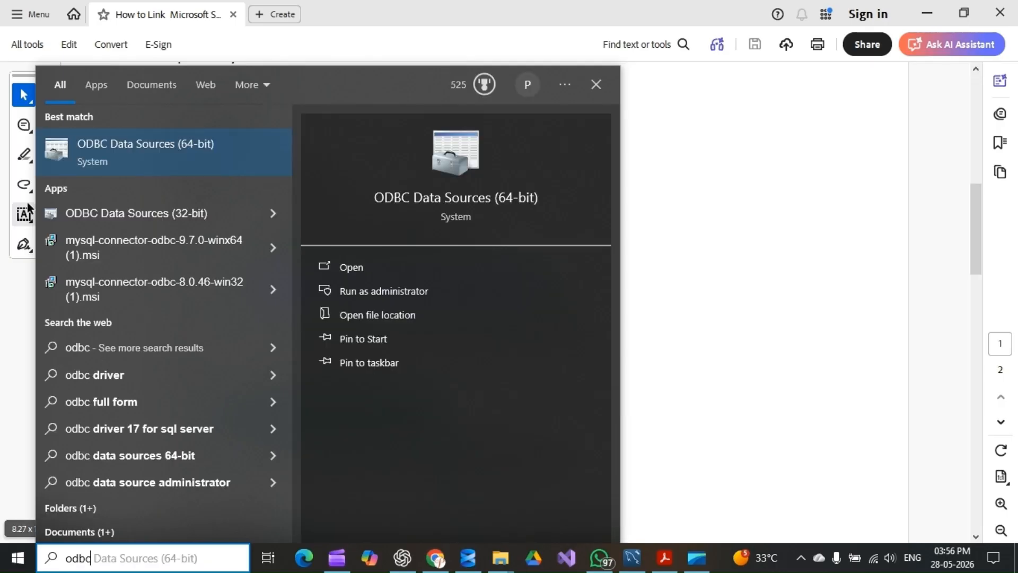
right_click(125, 152)
left_click(173, 160)
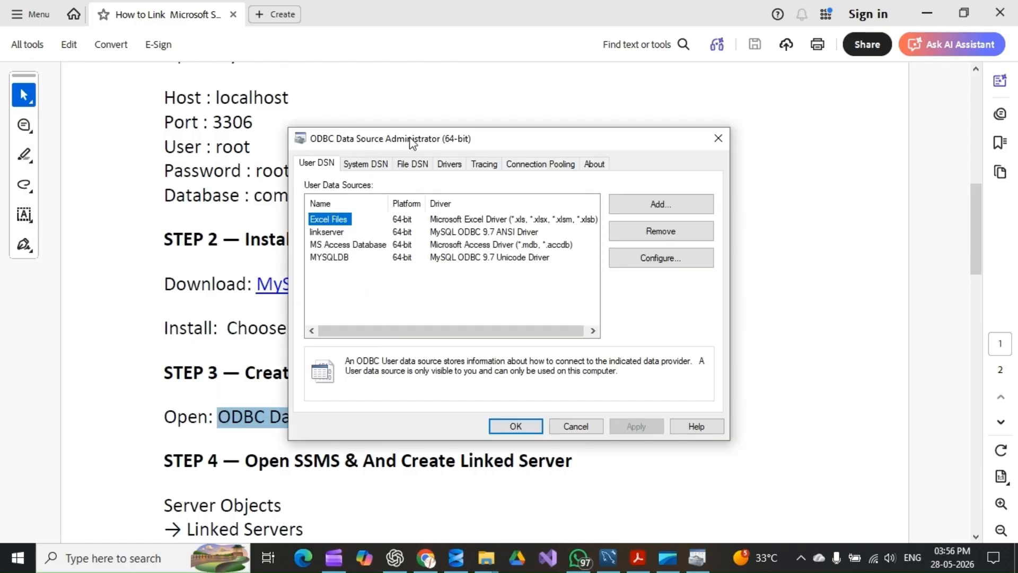
Find the MySQL ODBC 9.7 ANSI Driver among the installed drivers and start a new system data source with it
left_click(449, 165)
scroll(389, 257, "down", 1)
left_click(390, 257)
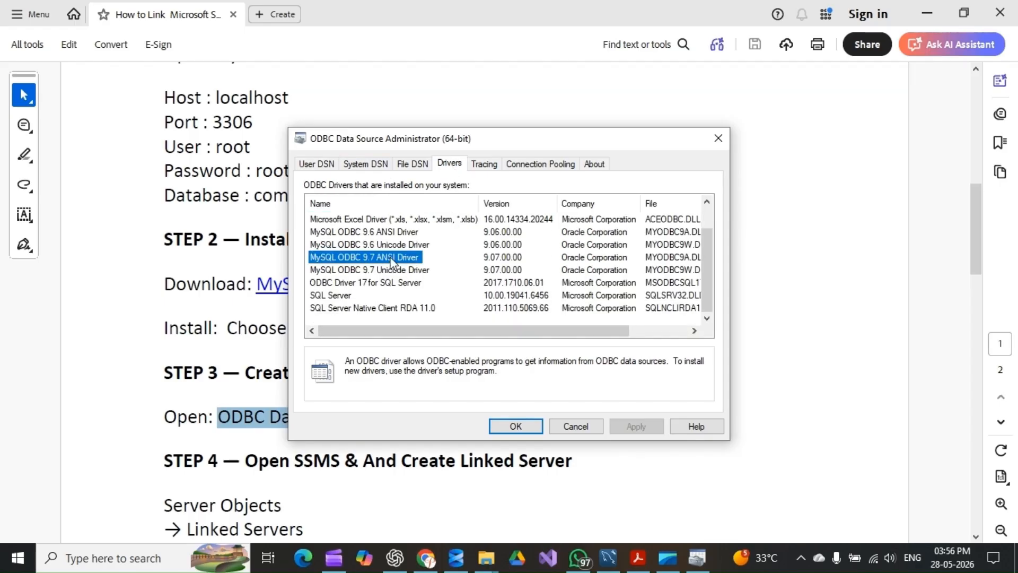
left_click(351, 168)
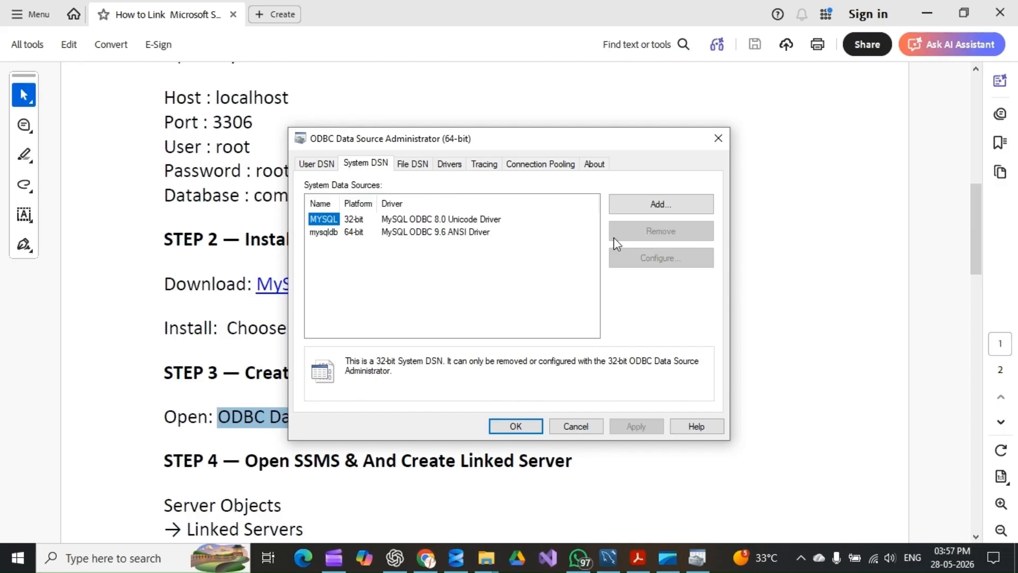
left_click(668, 207)
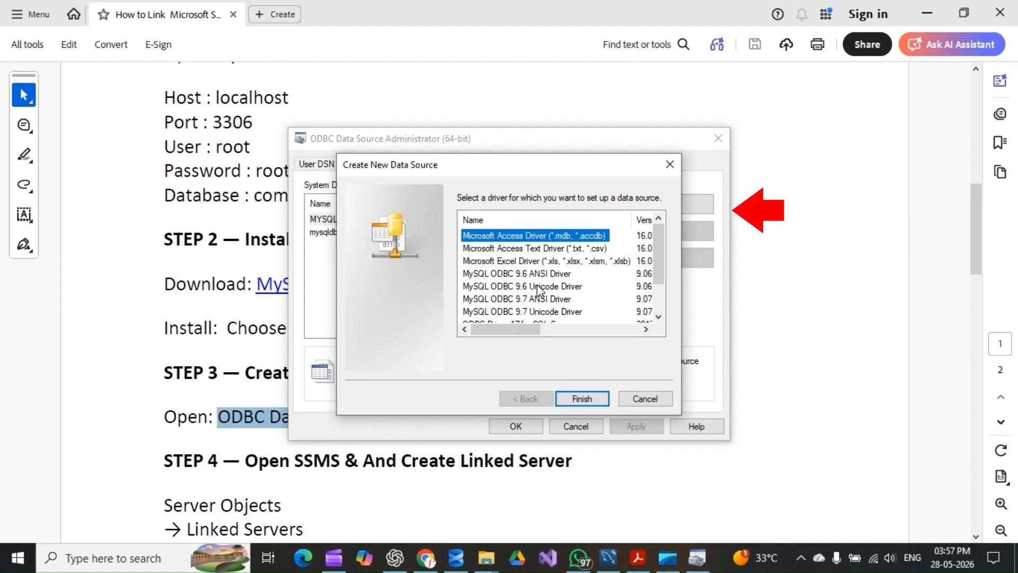
left_click(538, 300)
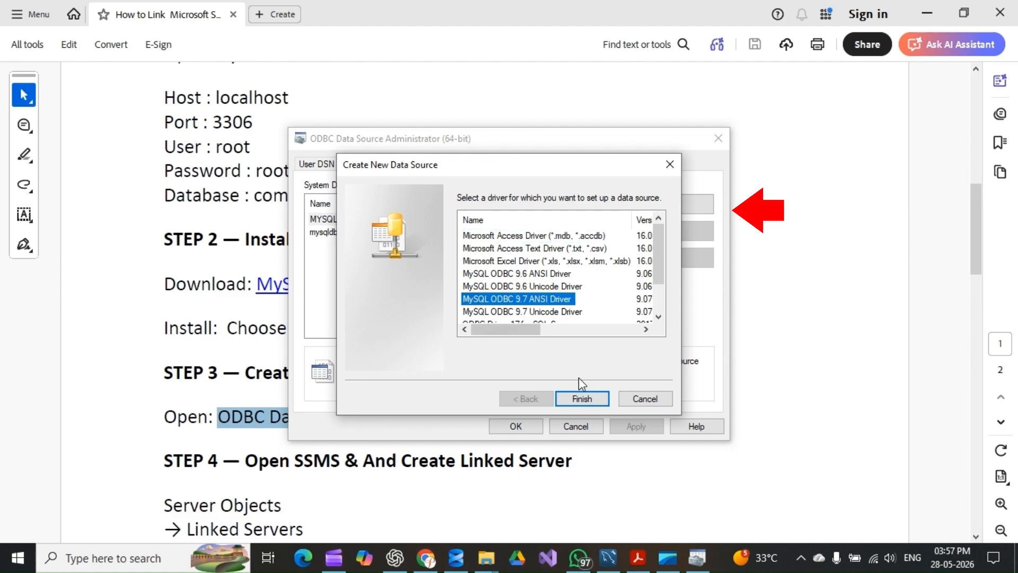
left_click(581, 398)
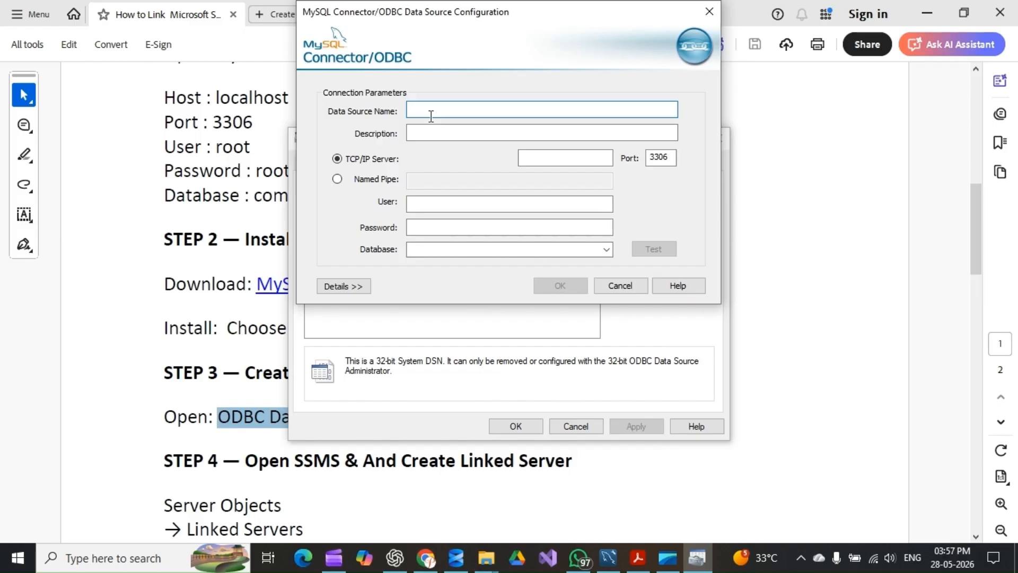
Enter mysqldb as both the data source name and the description
type("M")
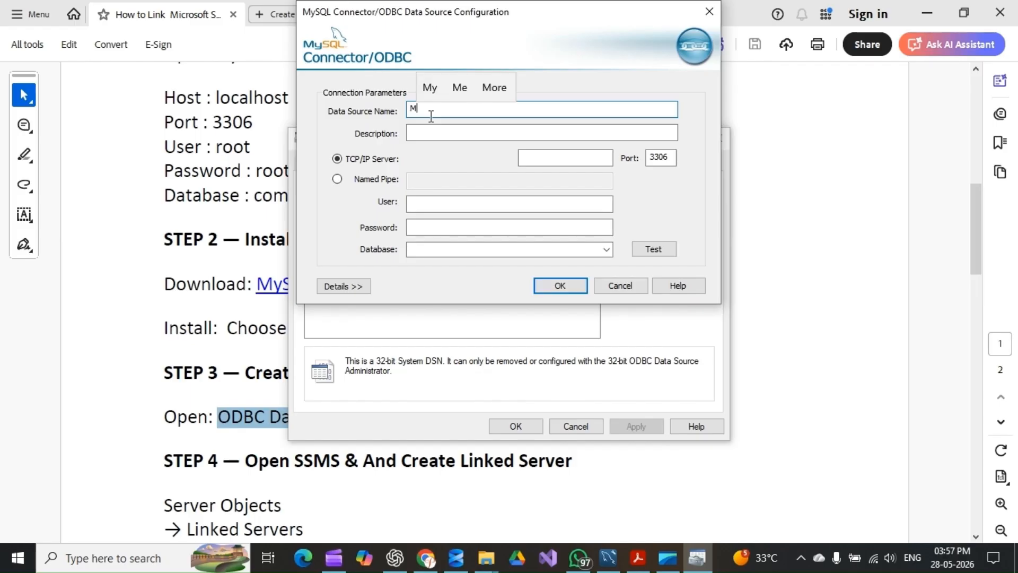
key("BackSpace")
type("m")
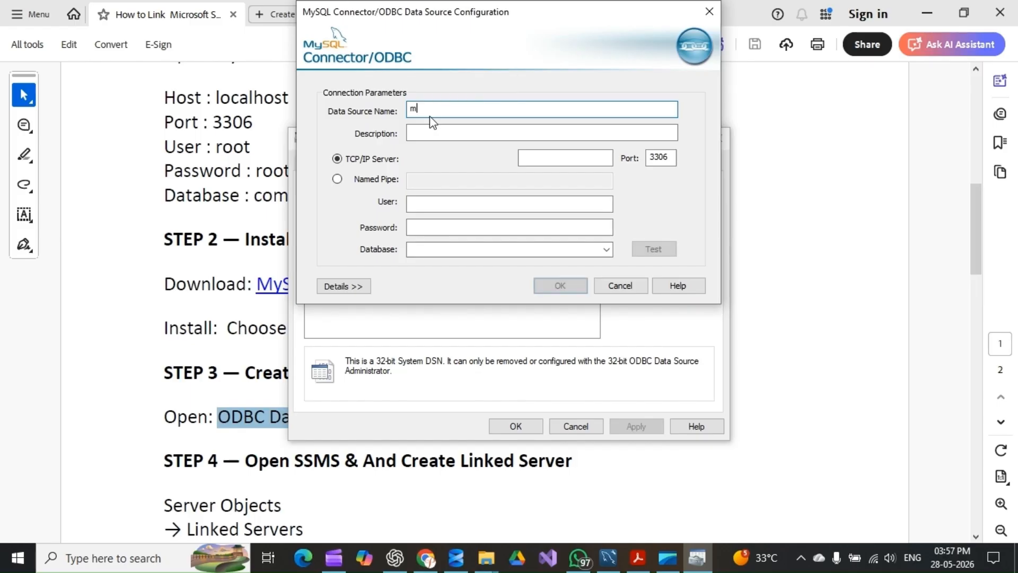
type("ysql")
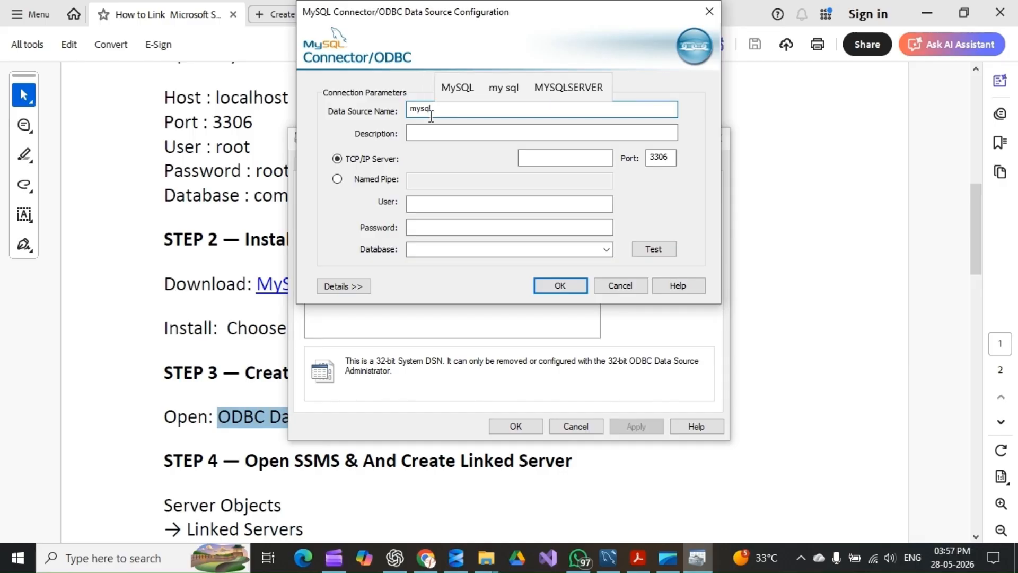
type("db")
double_click(431, 111)
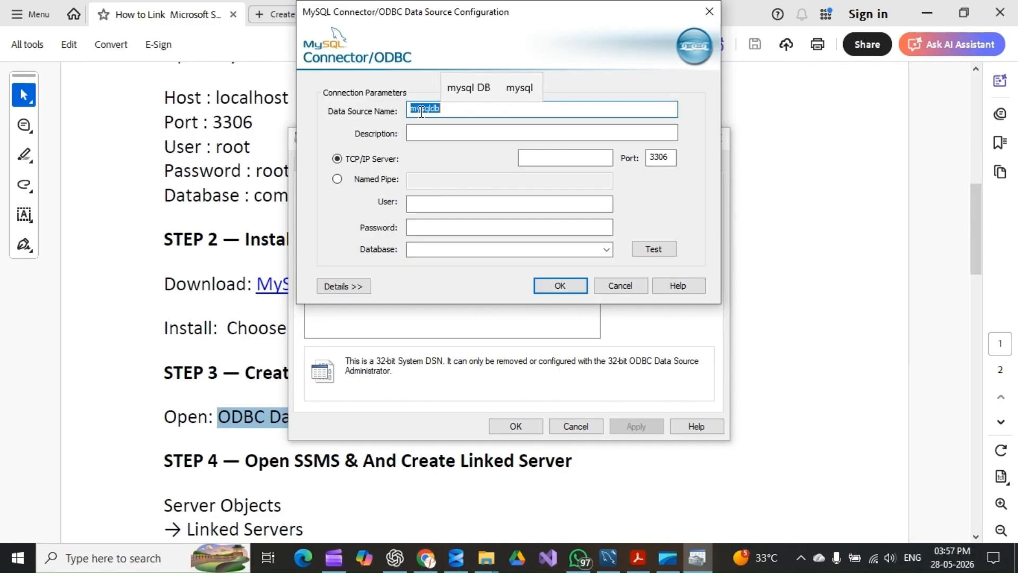
key("ctrl+c")
left_click(432, 132)
key("ctrl+v")
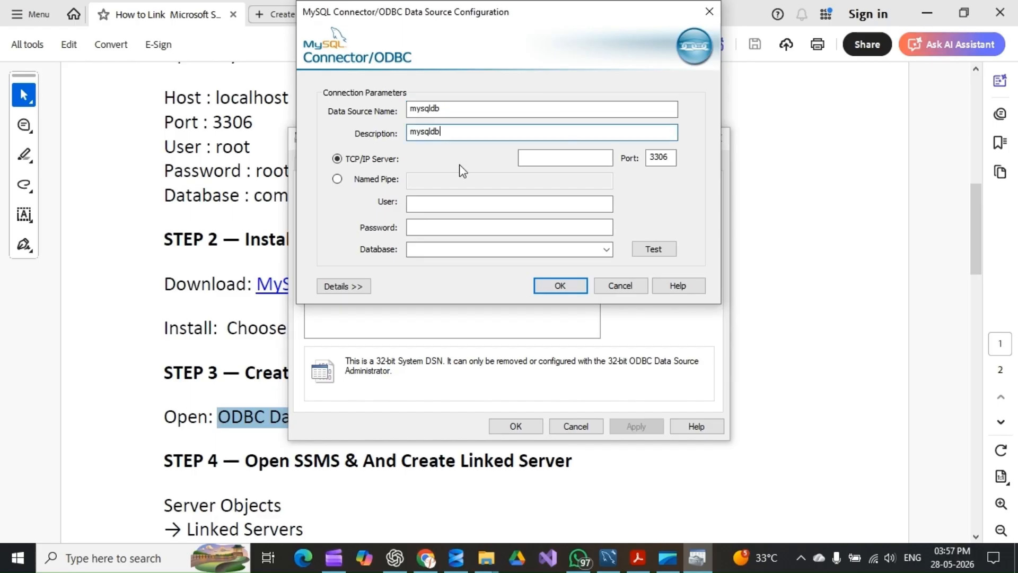
Set the data source's TCP/IP server to localhost, copied from the session's connection details in MySQL Workbench
left_click(534, 162)
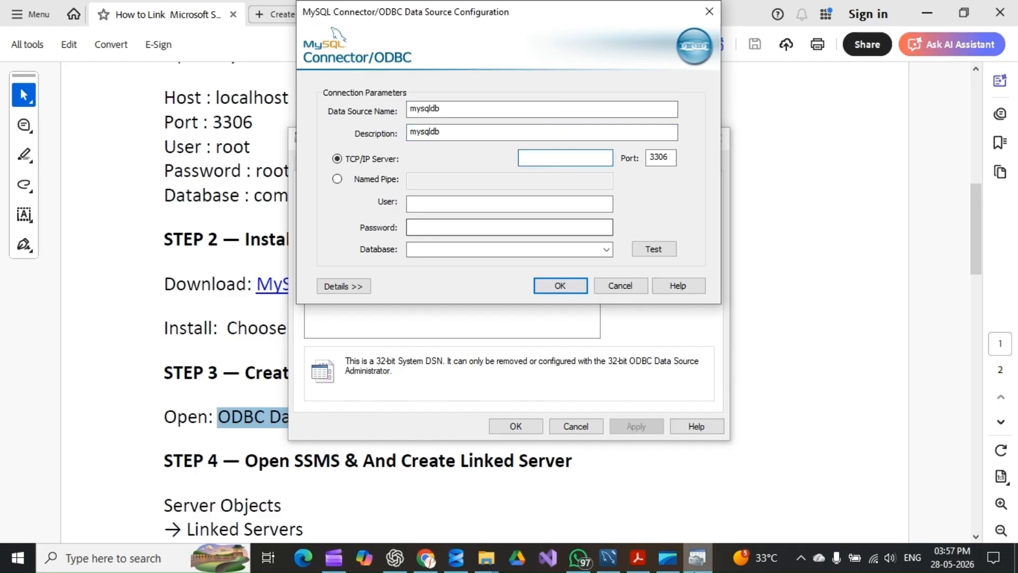
left_click(608, 558)
left_click(76, 531)
scroll(95, 409, "down", 1)
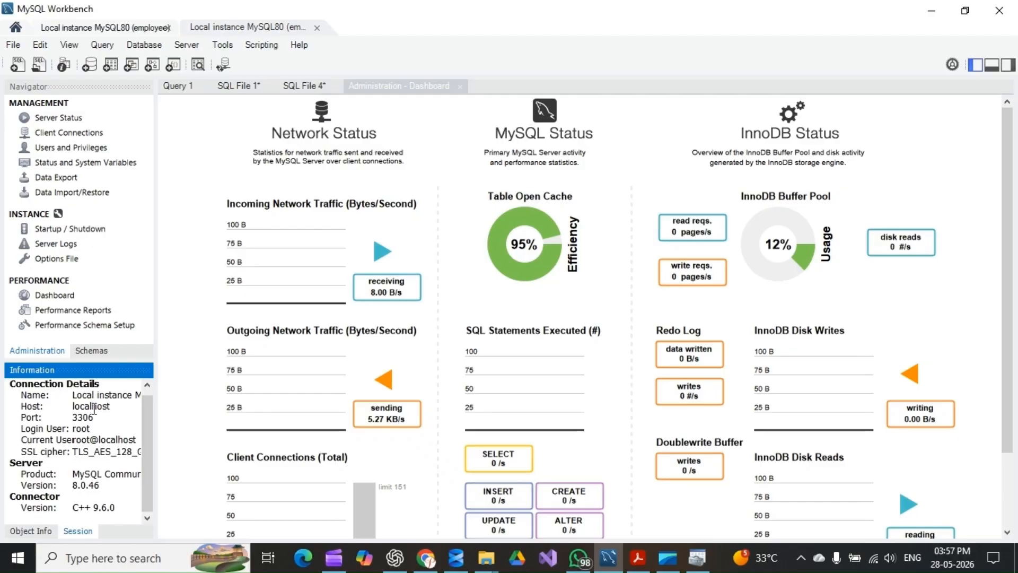
double_click(95, 409)
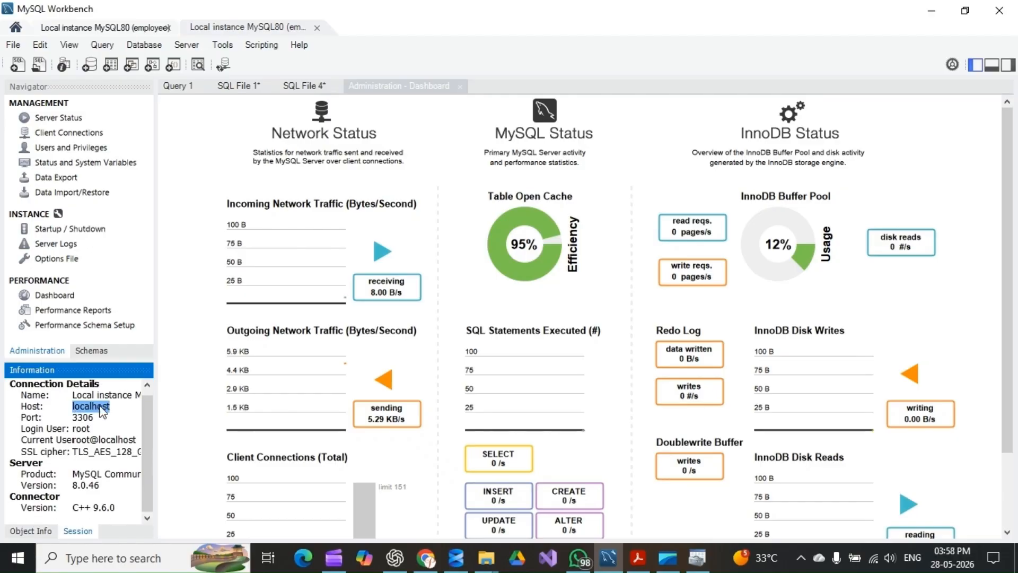
key("alt+Tab")
left_click(554, 166)
key("ctrl+v")
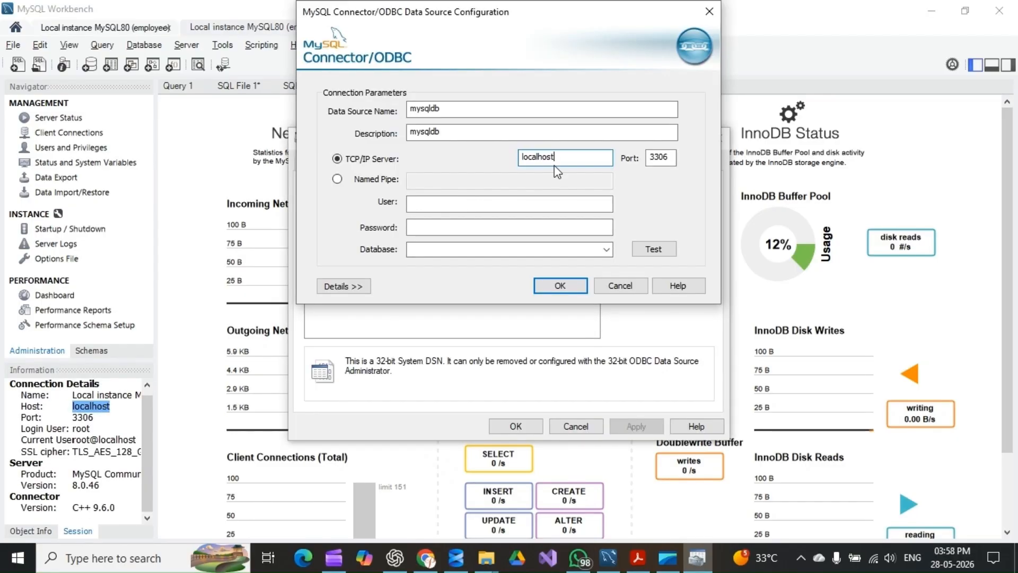
Check the port against the MySQL Workbench session details, set the data source's user to root and enter the account password
double_click(659, 156)
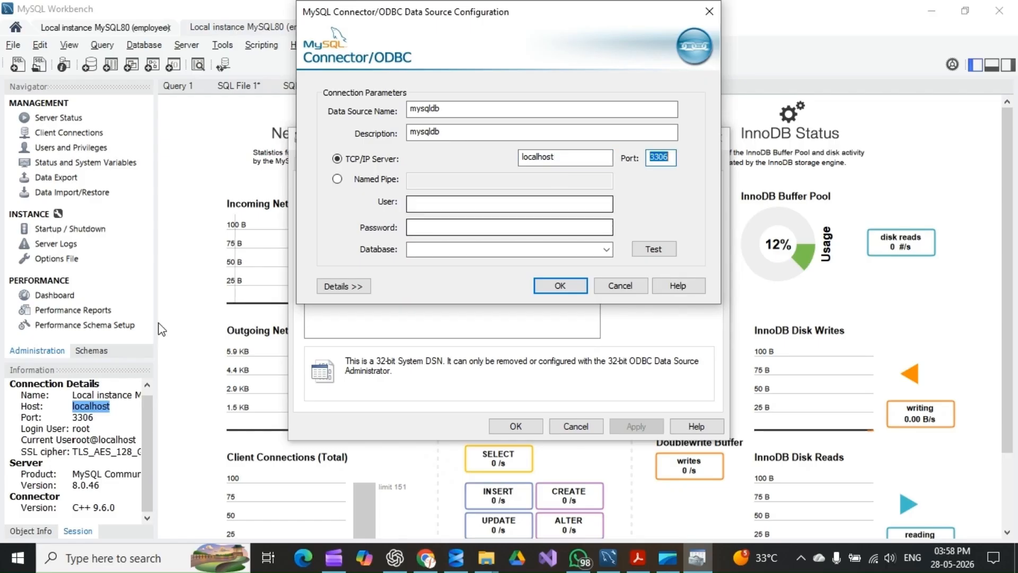
left_click(81, 417)
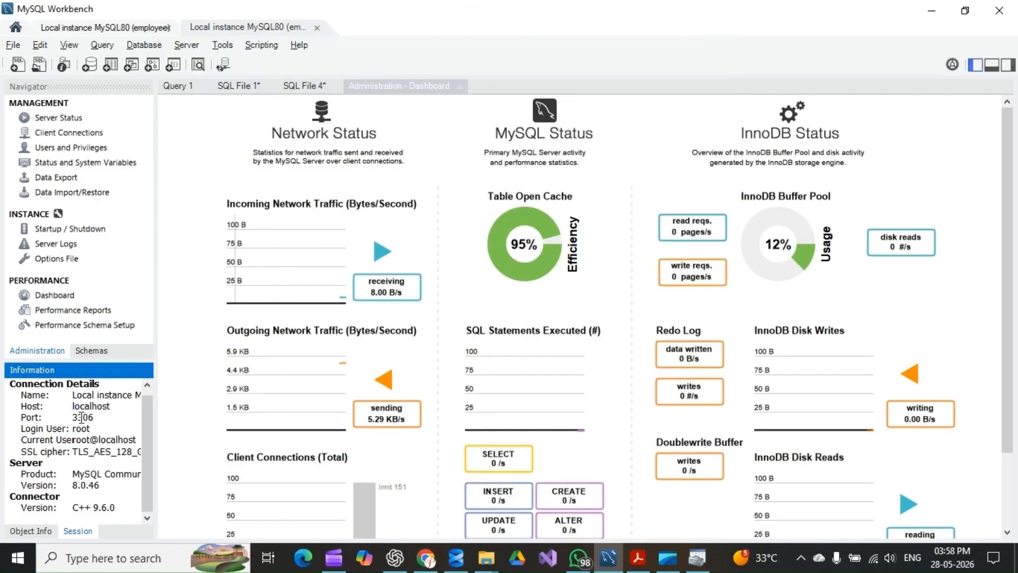
double_click(81, 428)
key("alt+Tab")
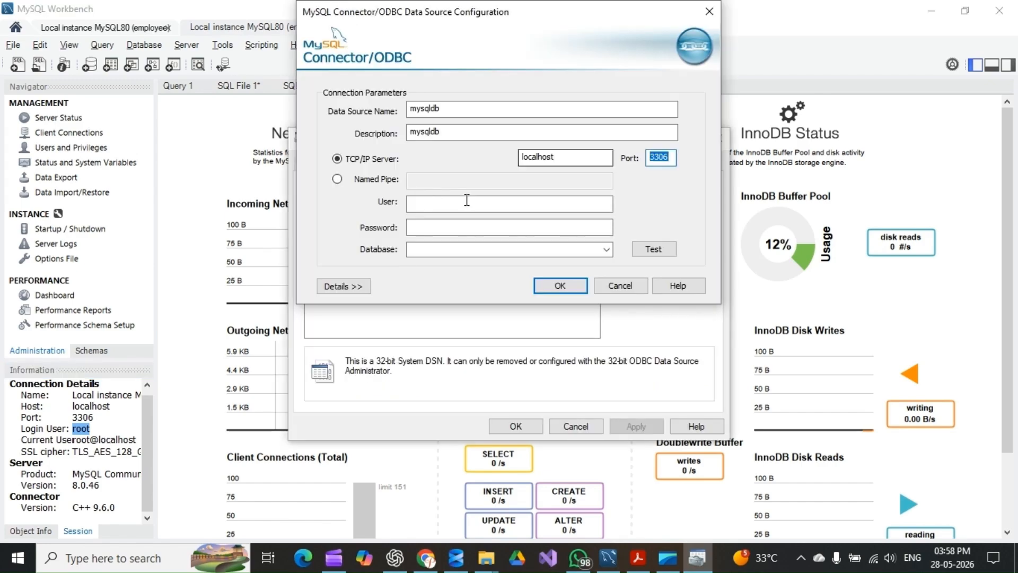
left_click(446, 205)
key("ctrl+v")
left_click(444, 230)
type("•")
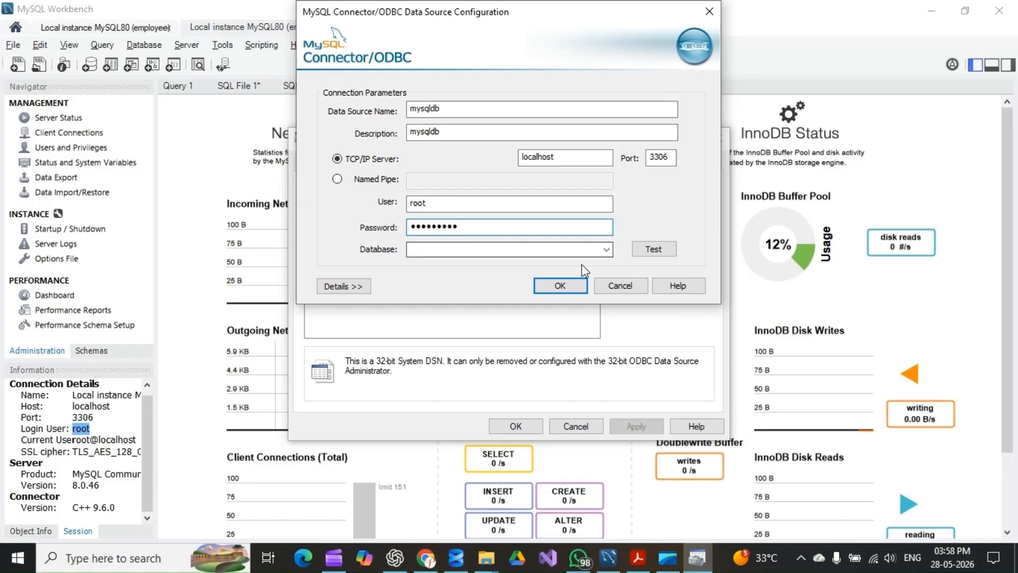
Choose the employee database, test the connection and save the mysqldb system data source
left_click(606, 249)
left_click(449, 263)
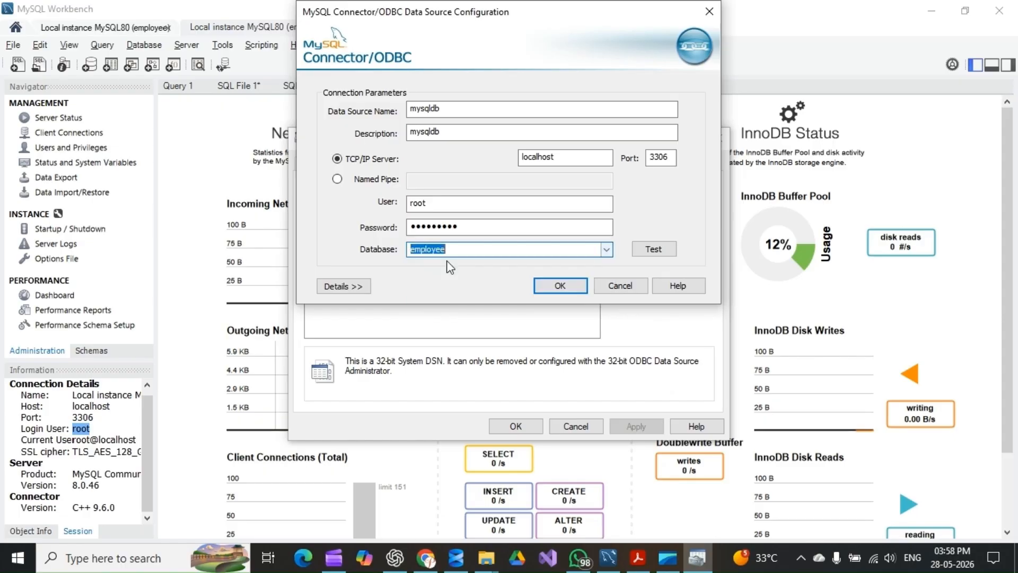
left_click(653, 248)
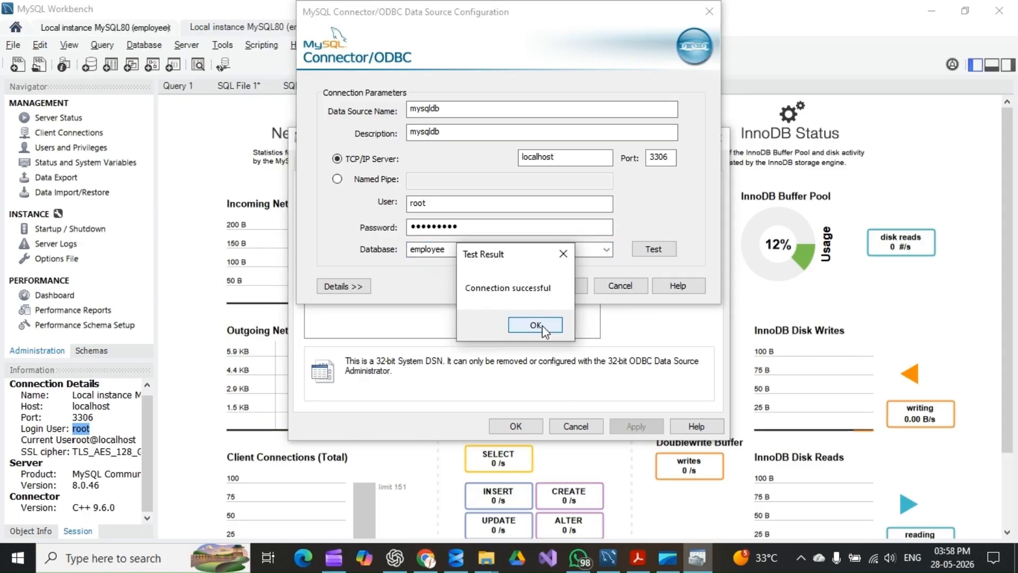
left_click(536, 324)
double_click(424, 109)
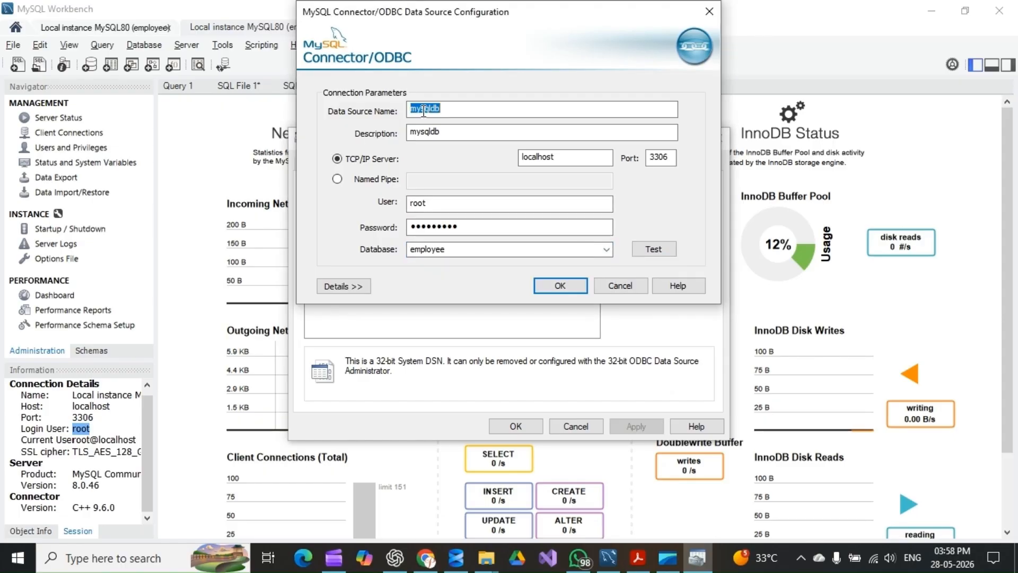
left_click(564, 288)
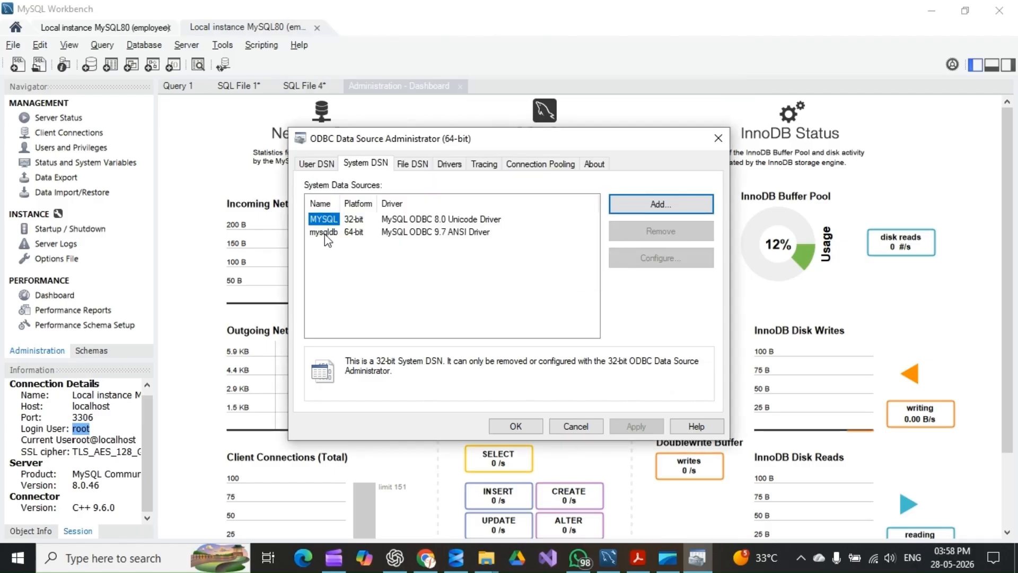
left_click(327, 233)
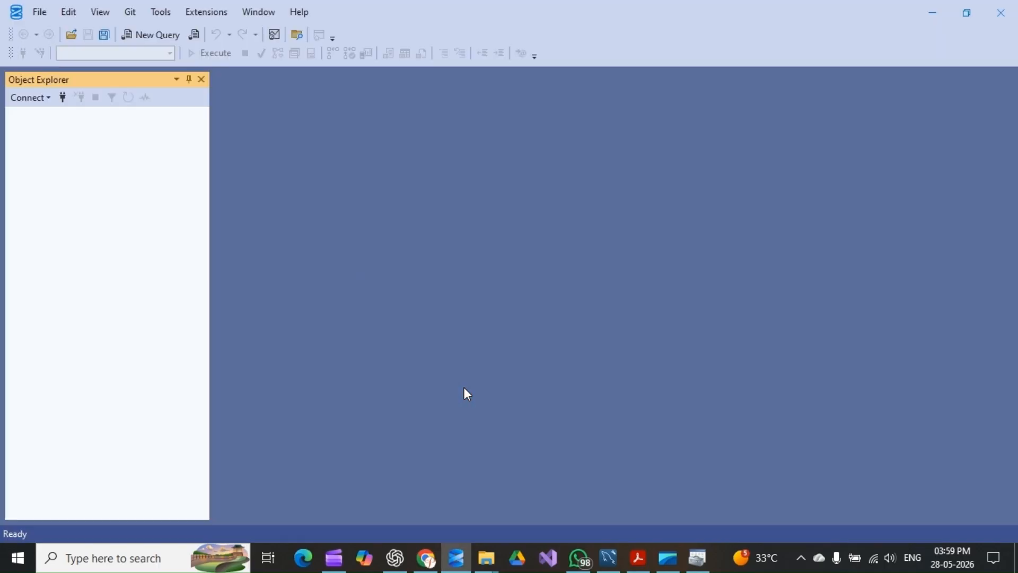
In SQL Server Management Studio, connect to the DESKTOP-S7T5987 server and expand Linked Servers under Server Objects
left_click(62, 97)
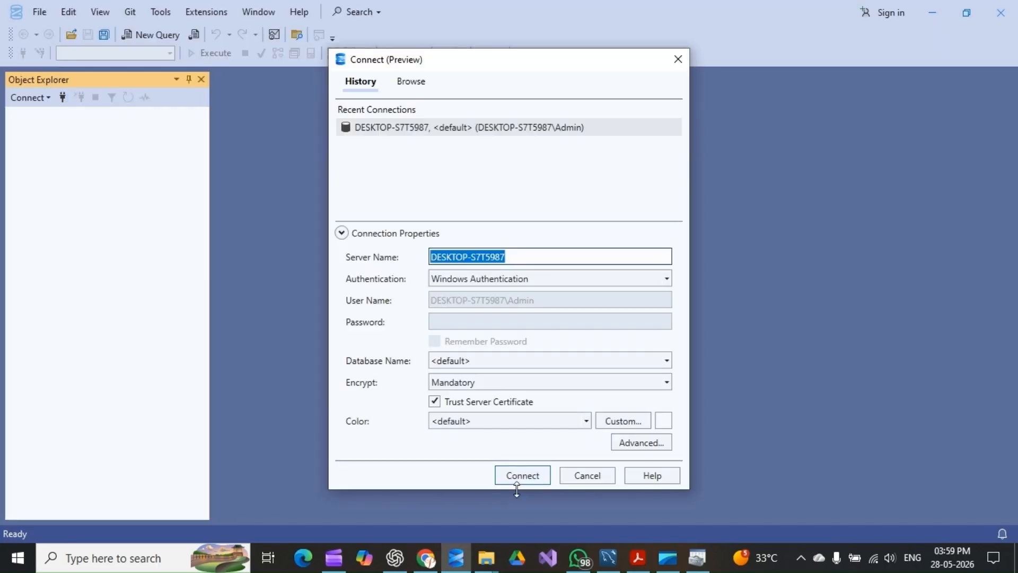
left_click(516, 480)
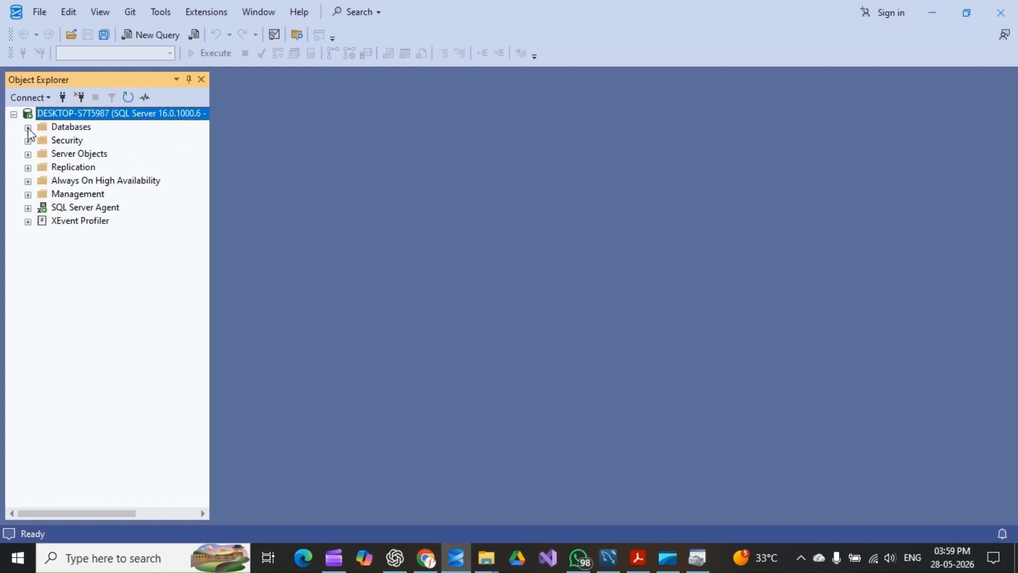
left_click(58, 155)
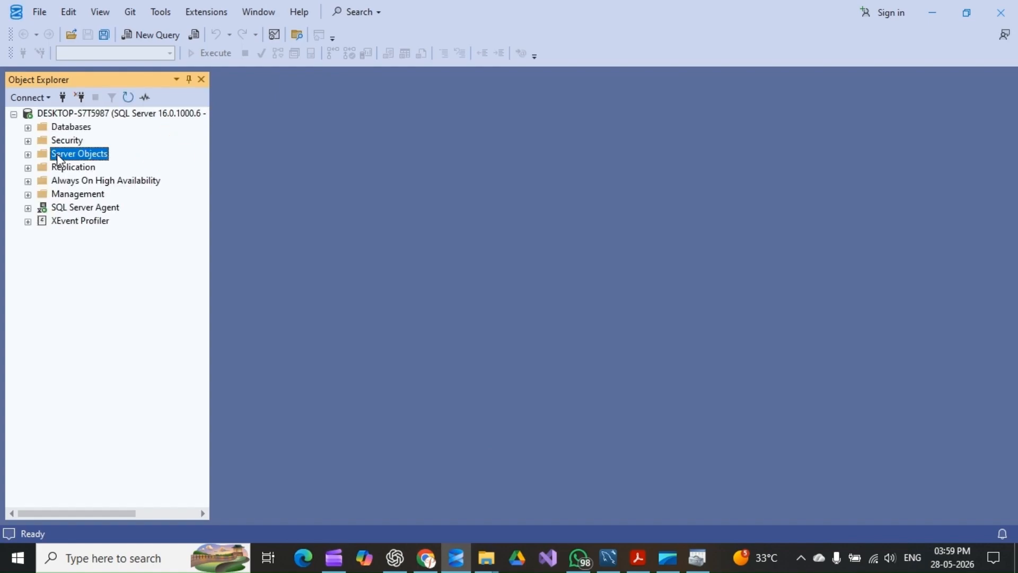
left_click(28, 154)
left_click(76, 197)
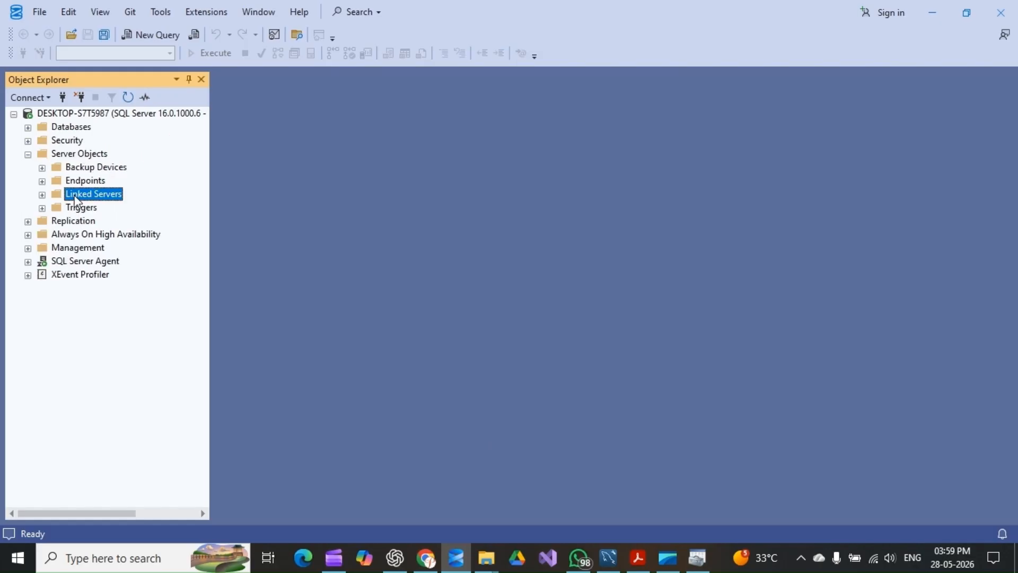
double_click(76, 197)
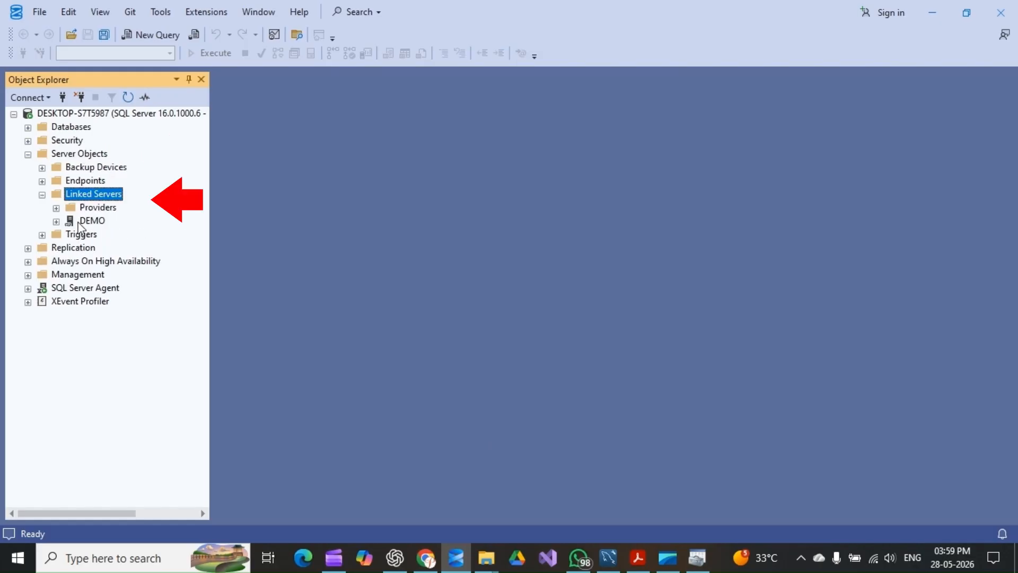
Start a new linked server and name it MYSQLDB
right_click(85, 195)
left_click(147, 203)
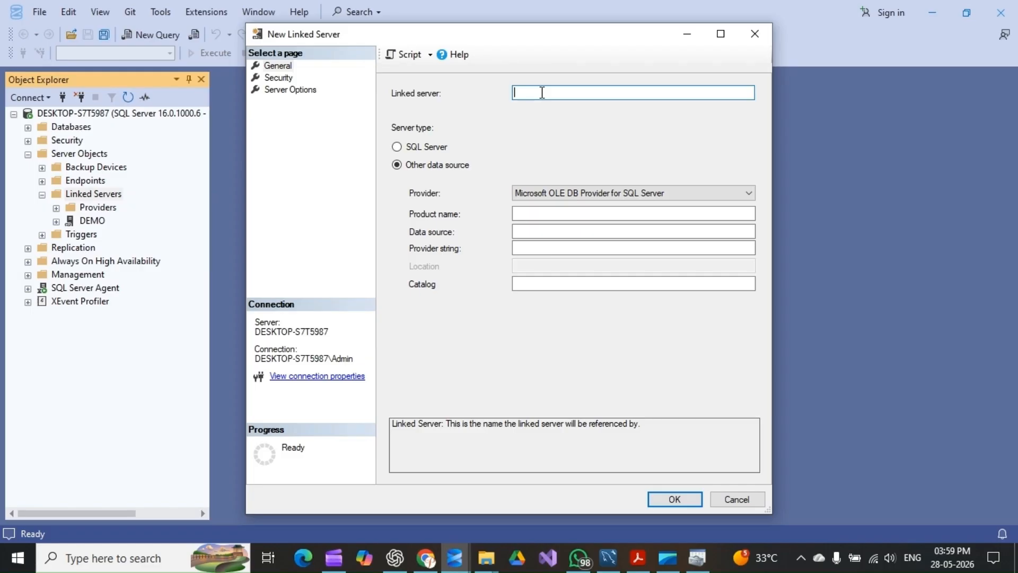
type("M")
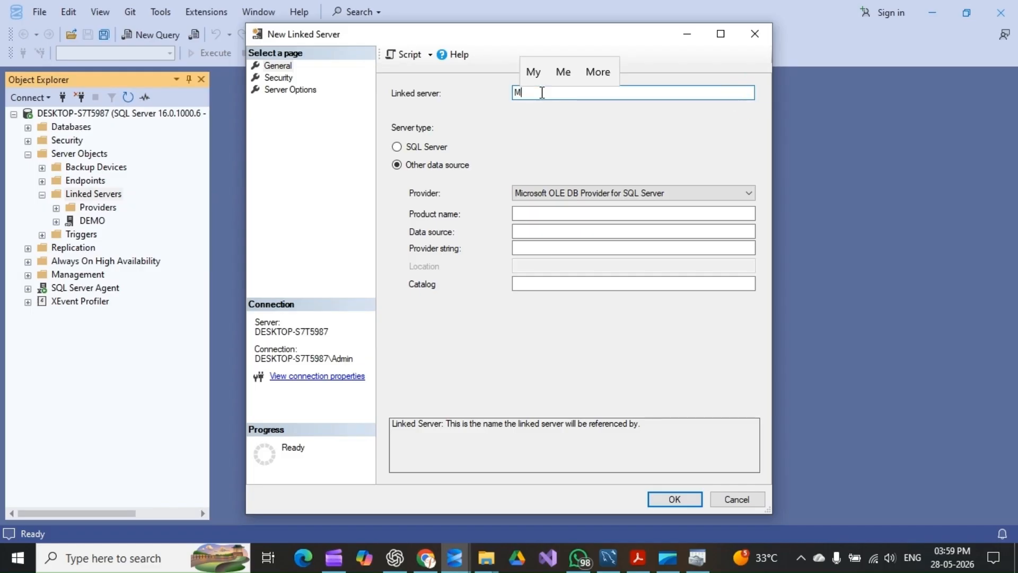
type("YSQ")
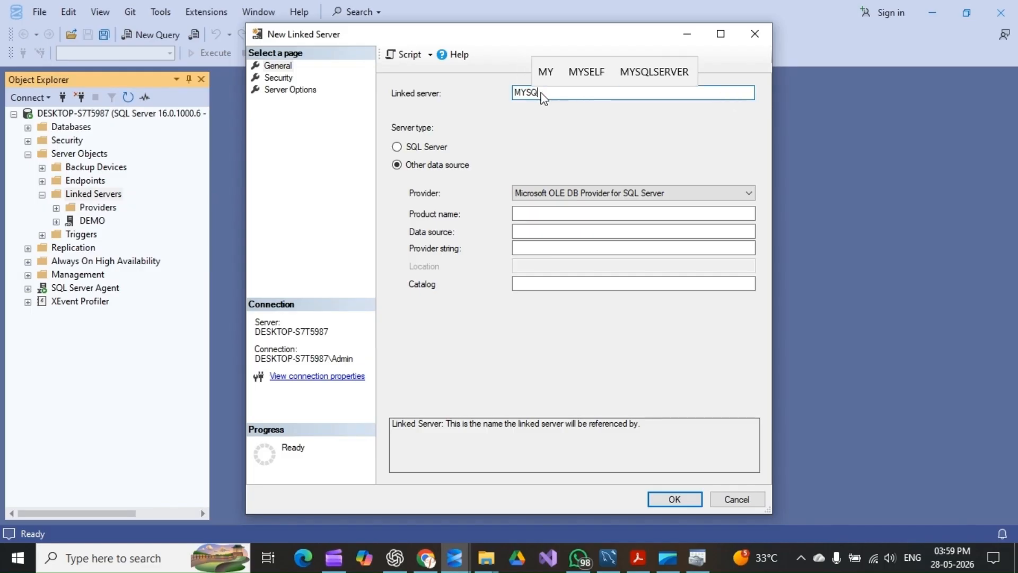
type("LDB")
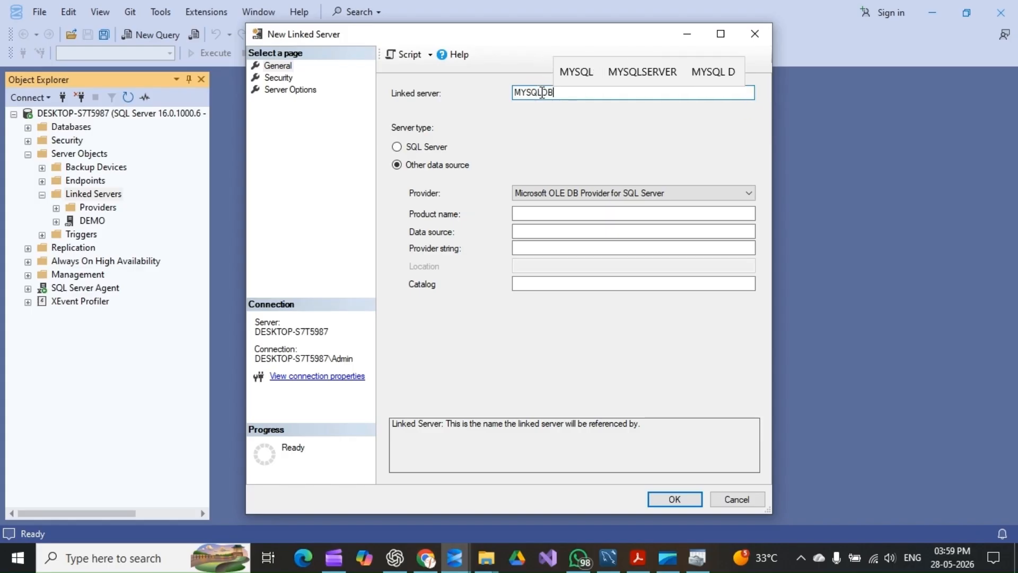
key("Tab")
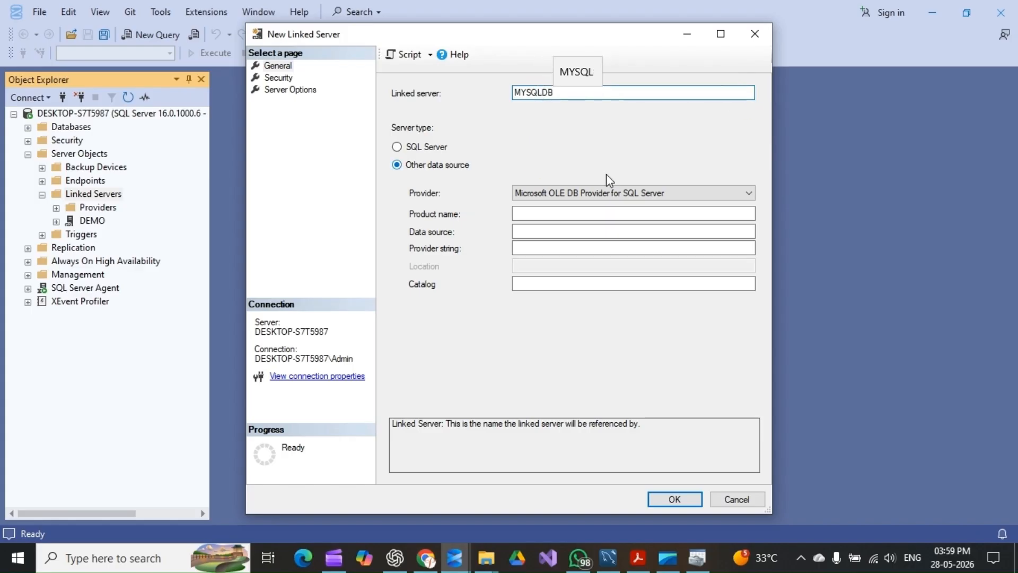
Select Microsoft OLE DB Provider for ODBC Drivers as the linked server's provider and enter MYSQL as the product name
left_click(605, 192)
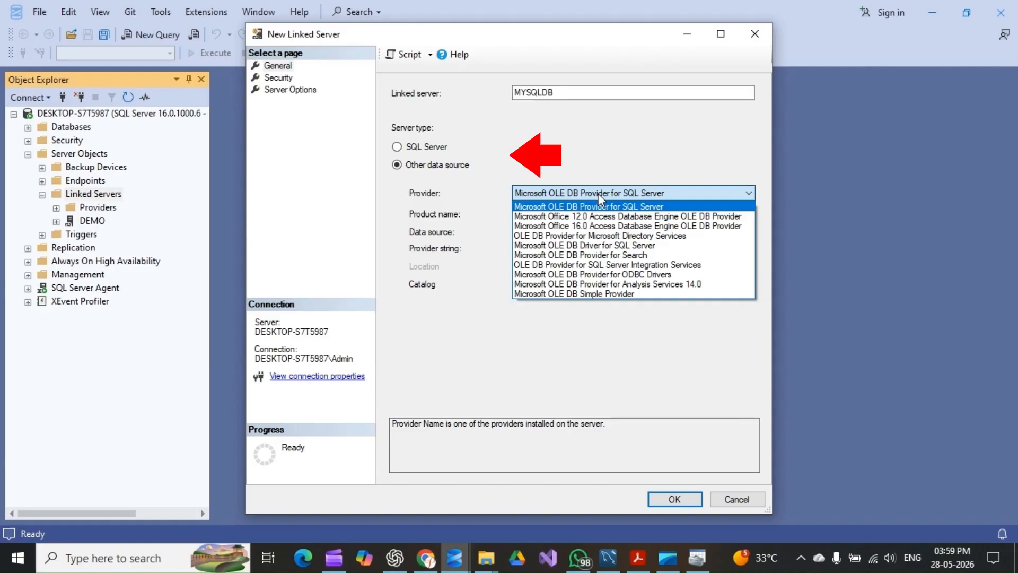
left_click(637, 274)
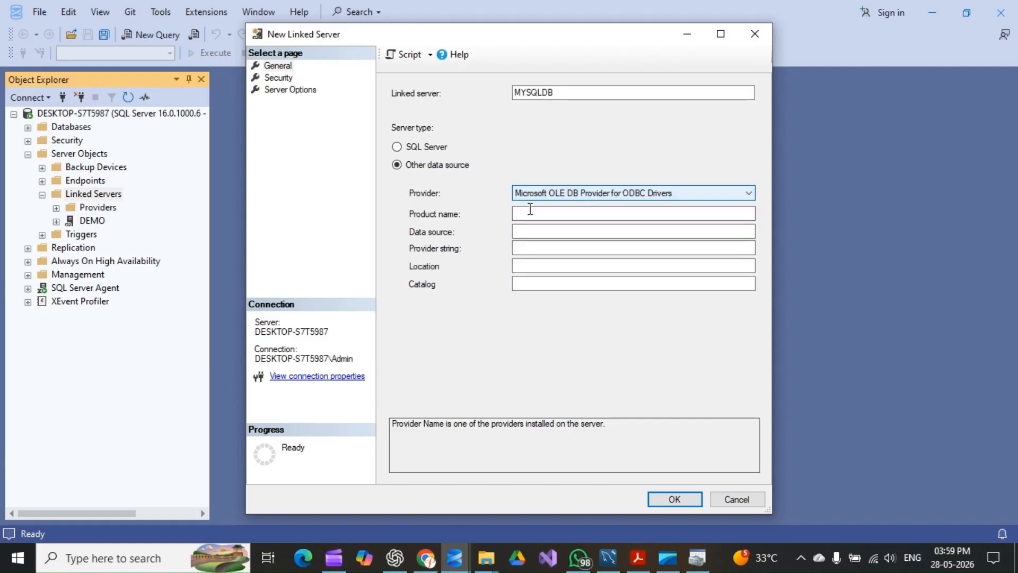
left_click(524, 214)
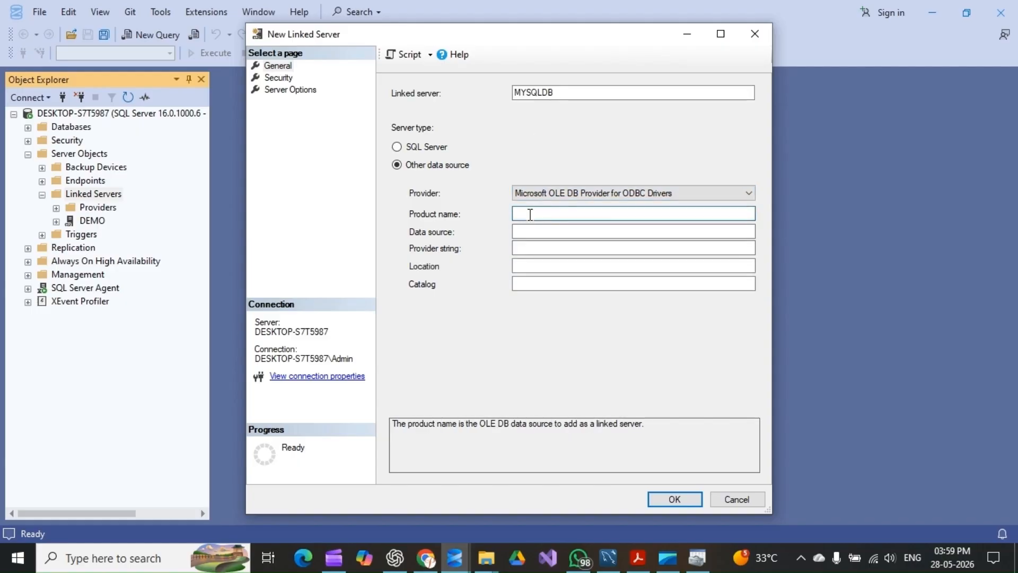
type("MYSQL")
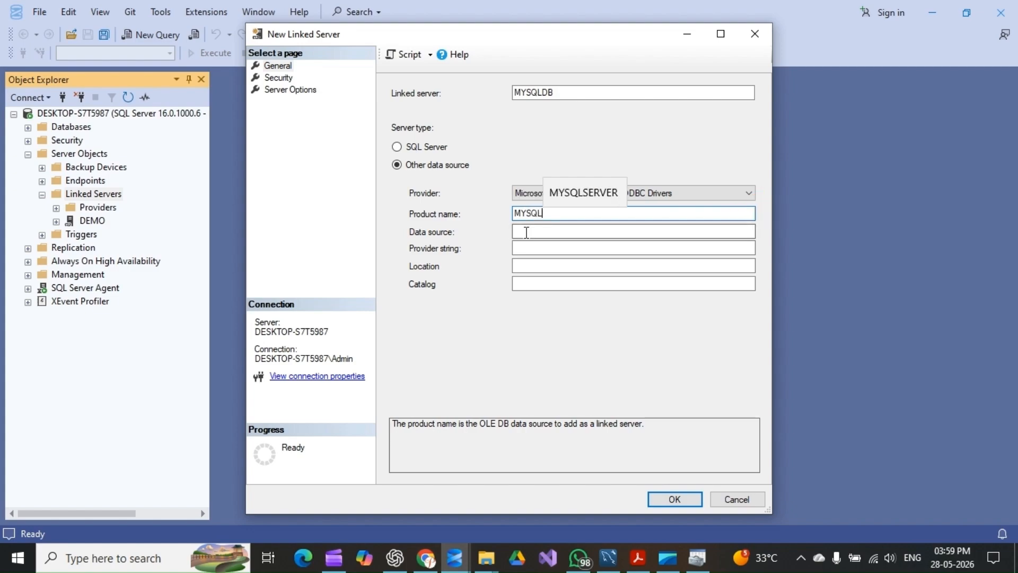
Check the system DSN's name in the ODBC administrator, shorten the linked server name to MYSQL and set its data source to mysqldb
left_click(527, 232)
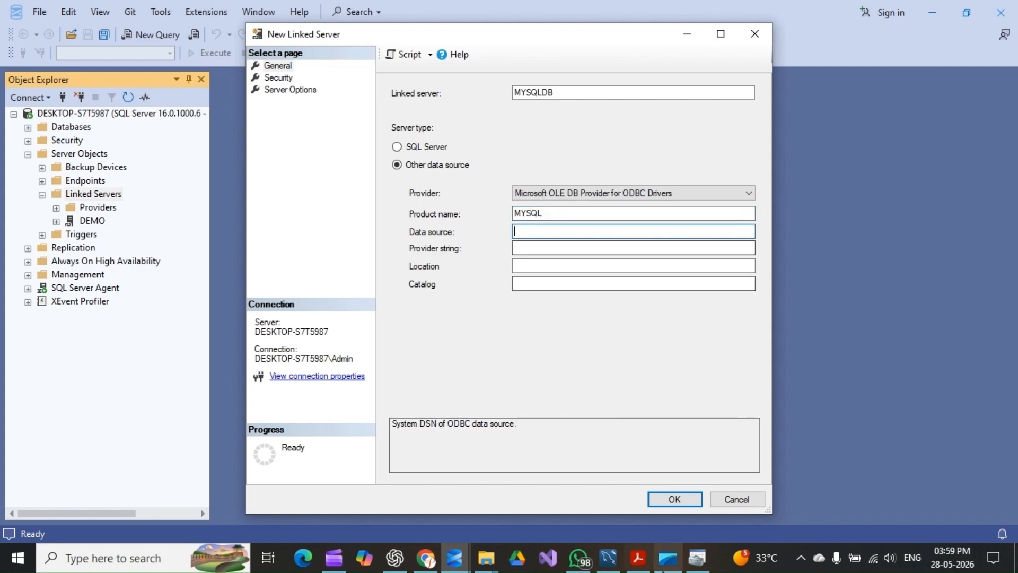
left_click(689, 562)
double_click(323, 232)
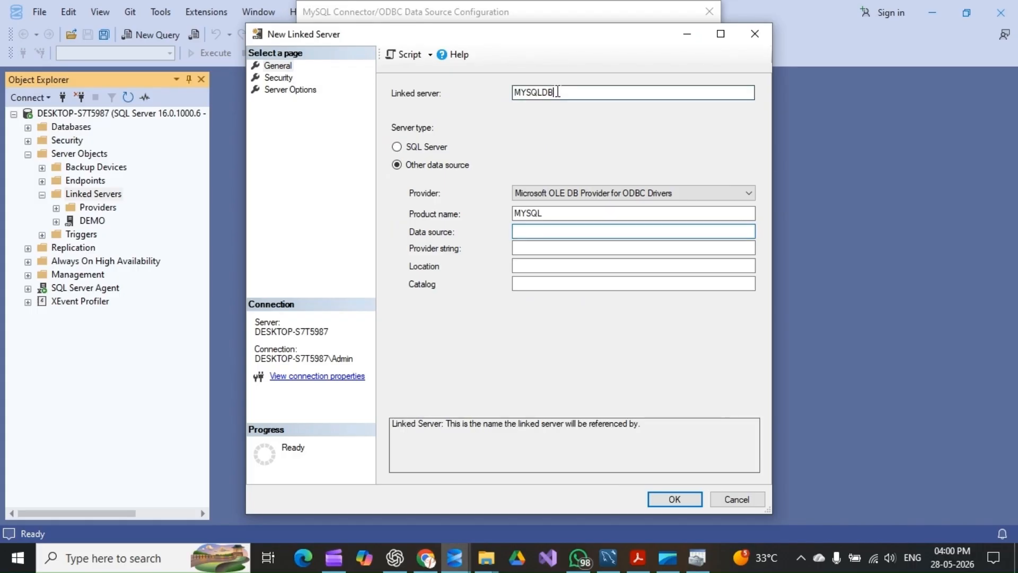
key("BackSpace")
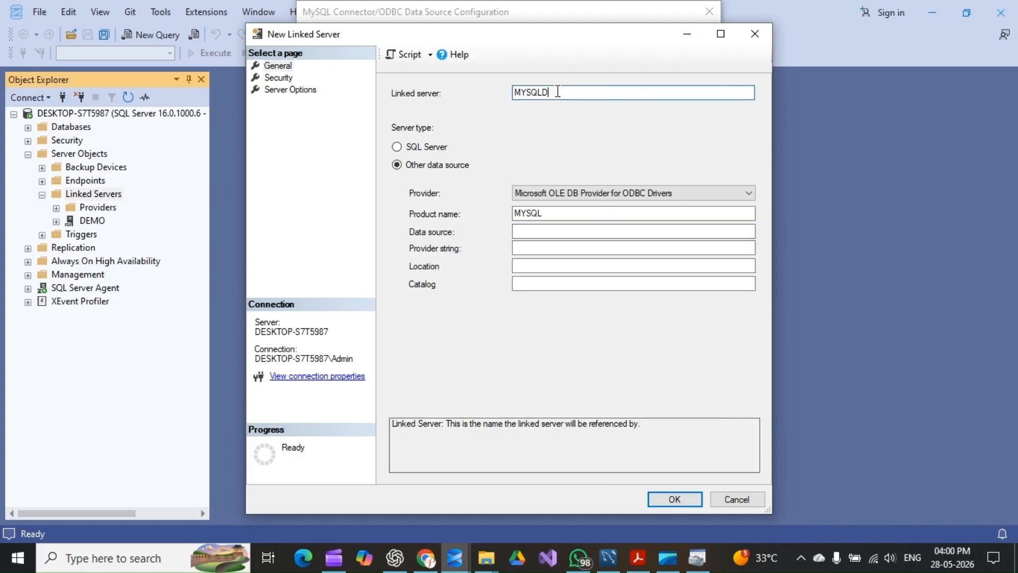
key("BackSpace")
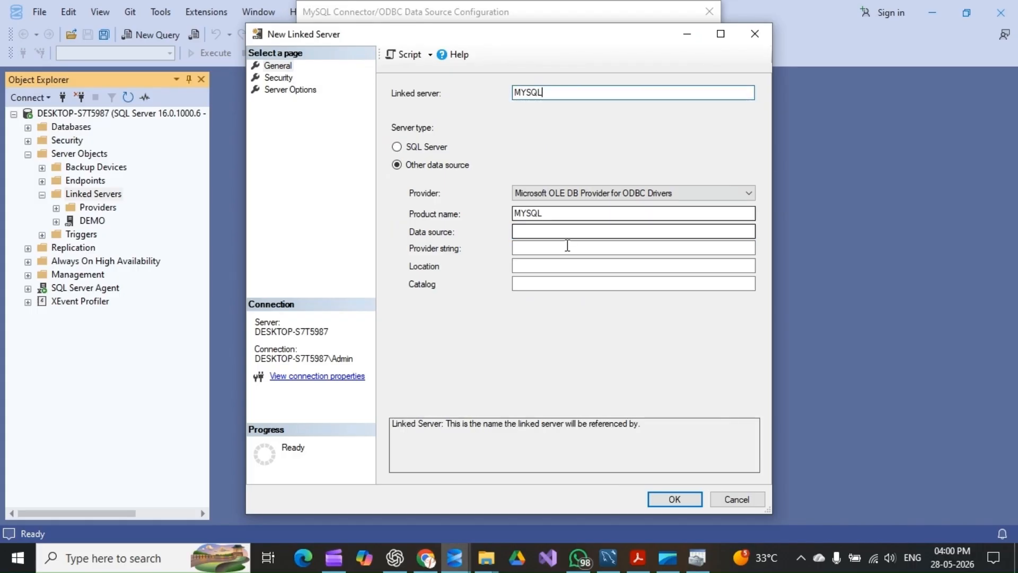
left_click(534, 233)
type("mysqldb")
left_click(536, 249)
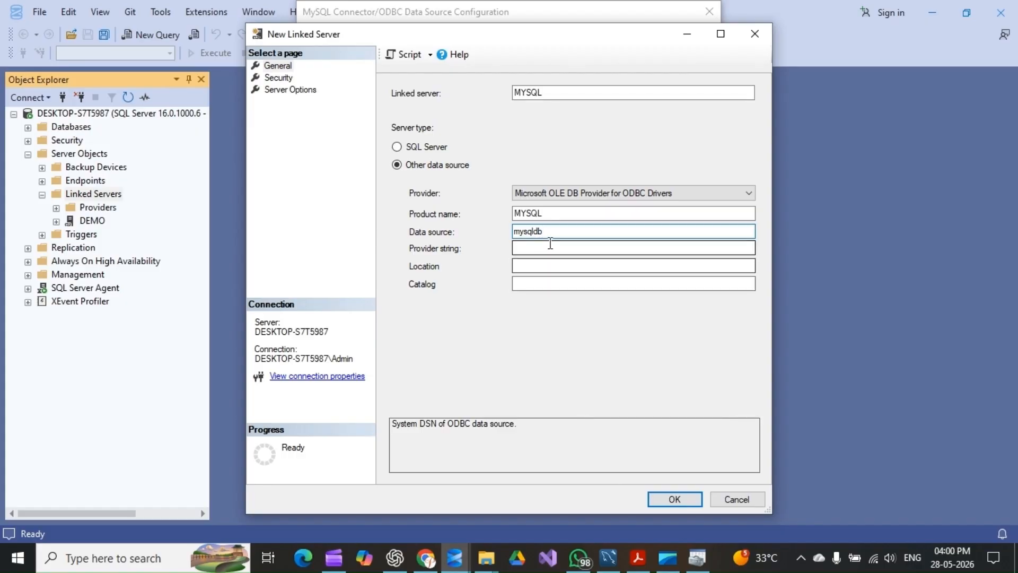
Set the linked server's security to be made using this security context, with remote login root and the account password
left_click(278, 77)
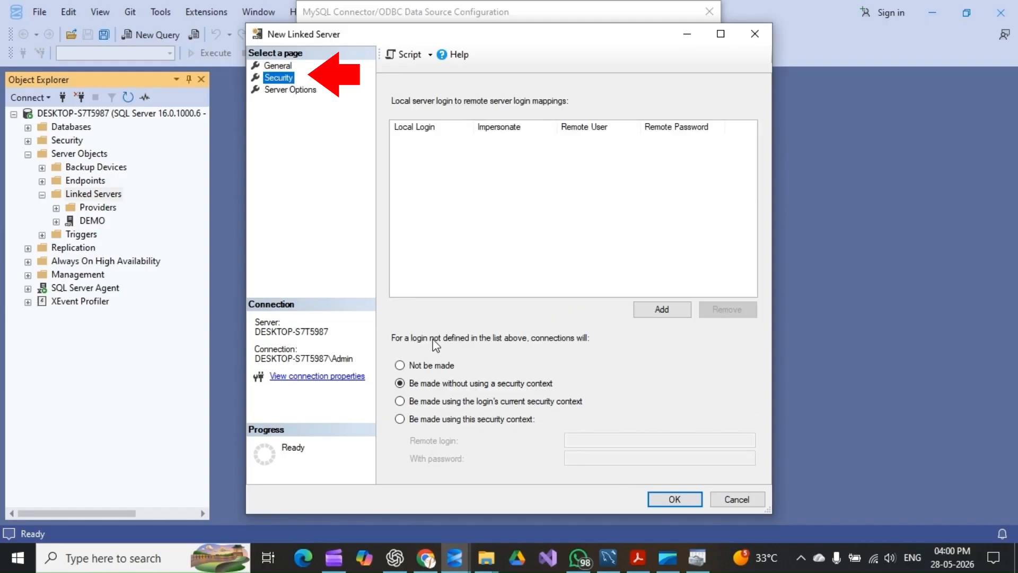
left_click(407, 419)
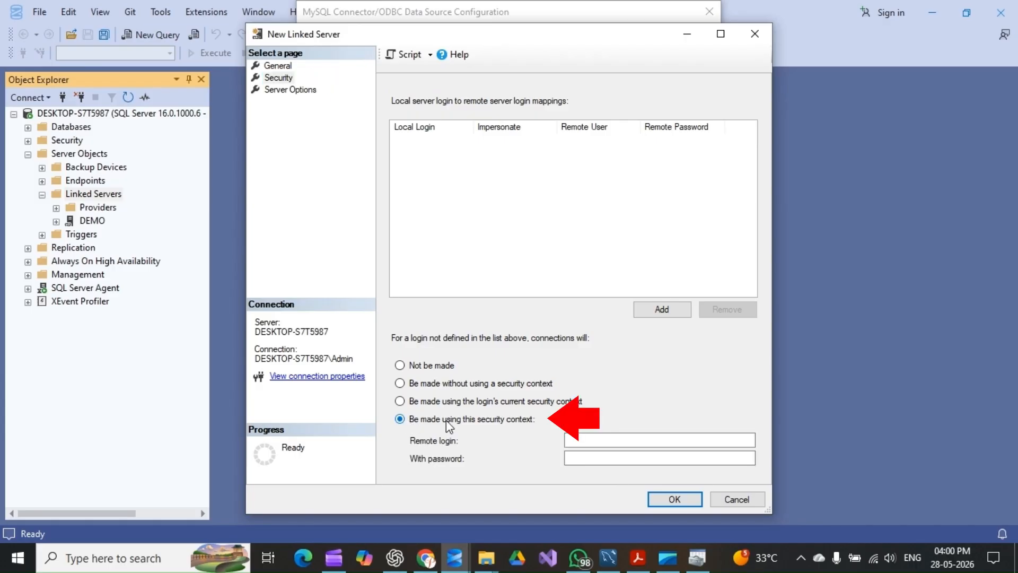
left_click(588, 445)
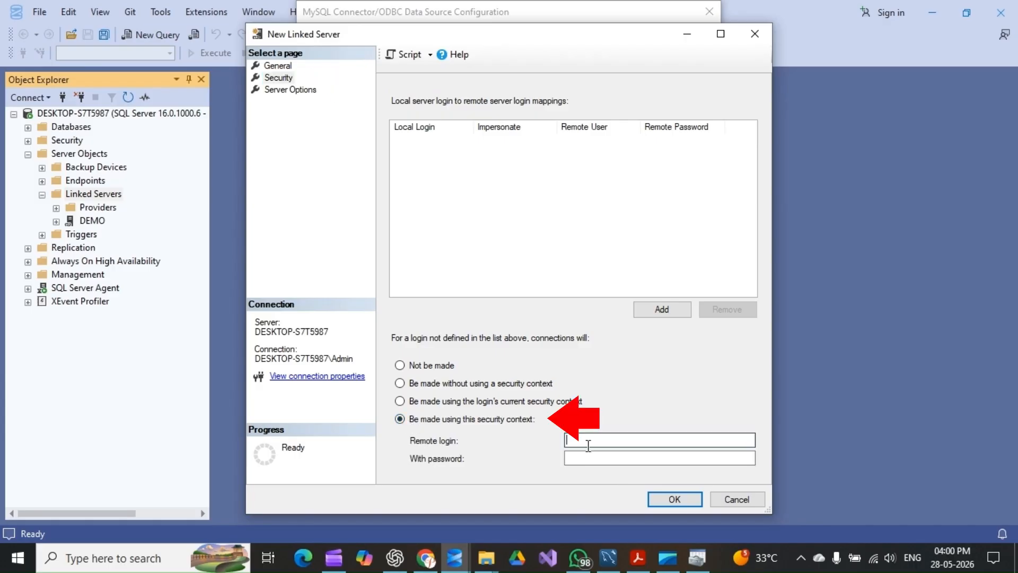
type("root")
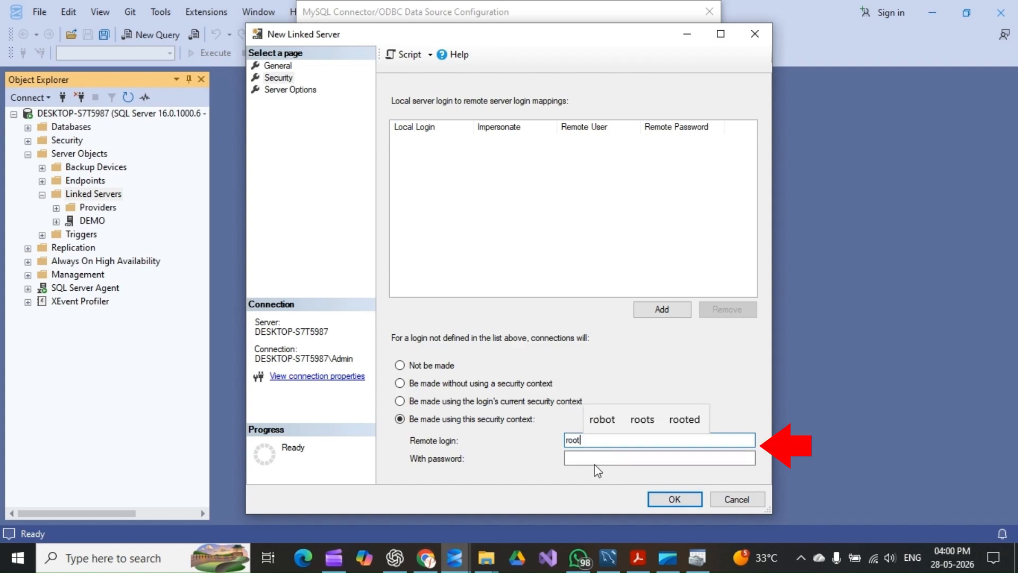
left_click(598, 463)
type("r*****")
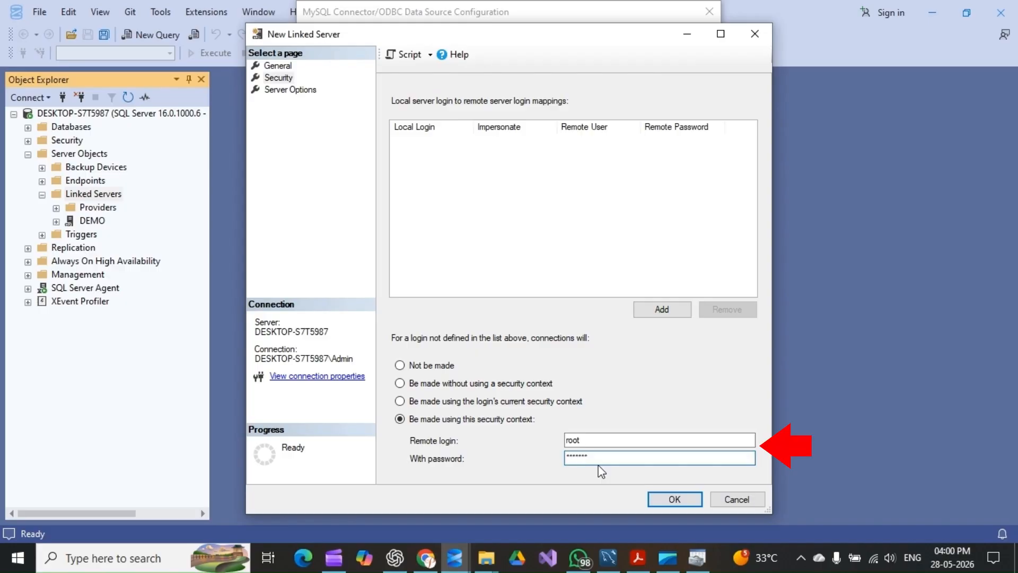
type("***")
Set RPC and RPC Out to True in the server options and create the linked server
left_click(296, 90)
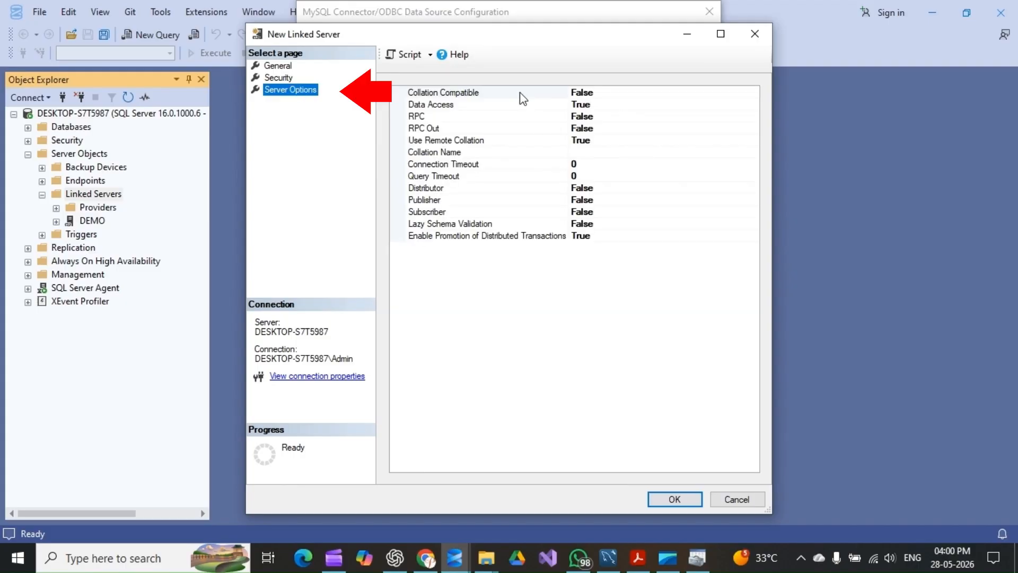
left_click(584, 104)
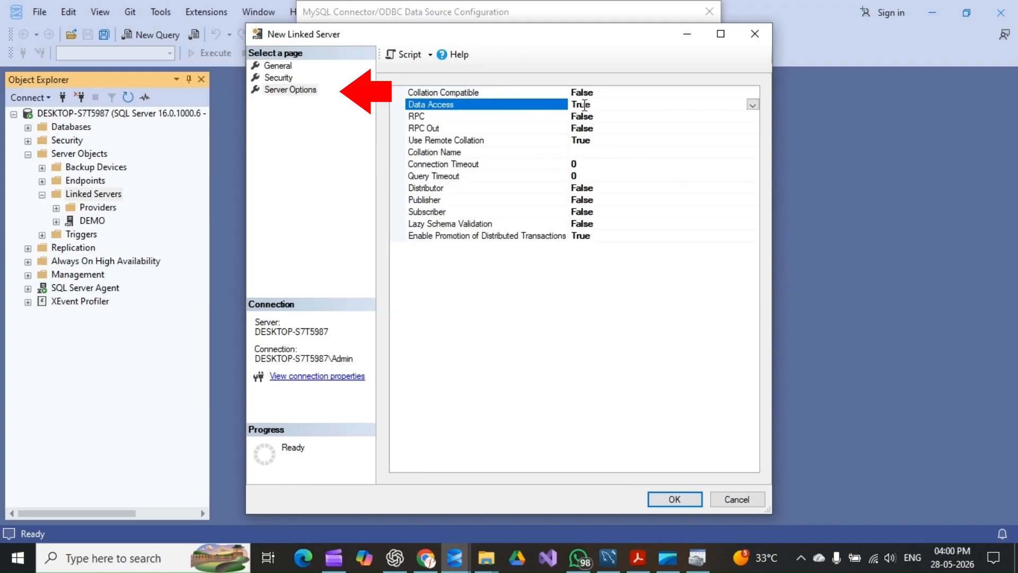
left_click(444, 116)
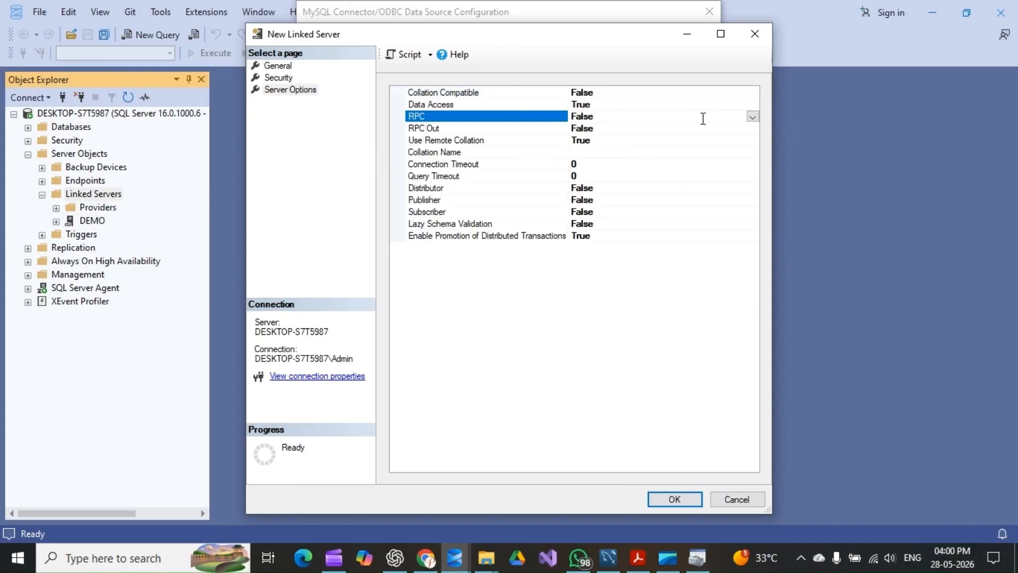
left_click(752, 117)
left_click(577, 129)
left_click(644, 128)
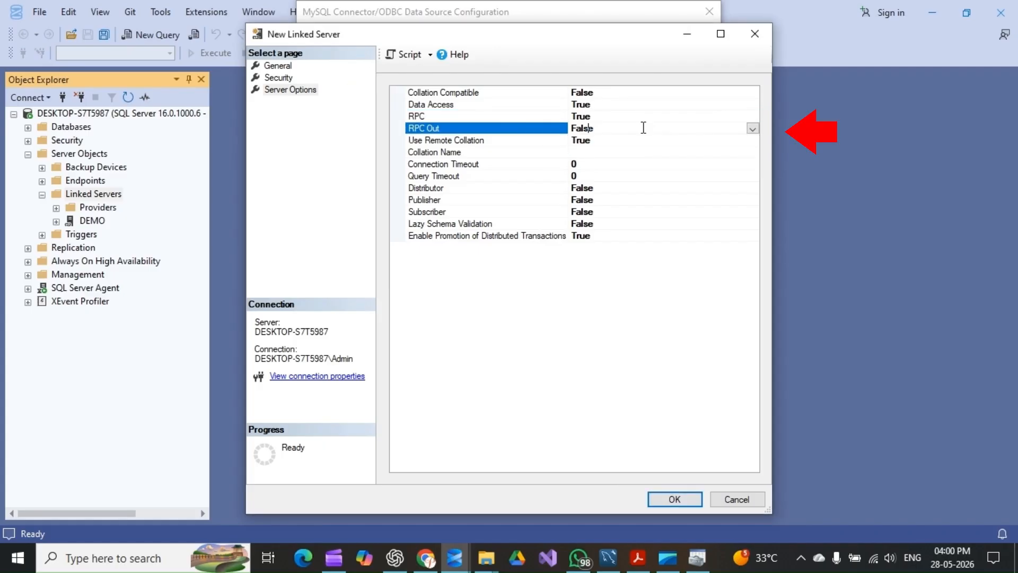
left_click(753, 128)
left_click(583, 140)
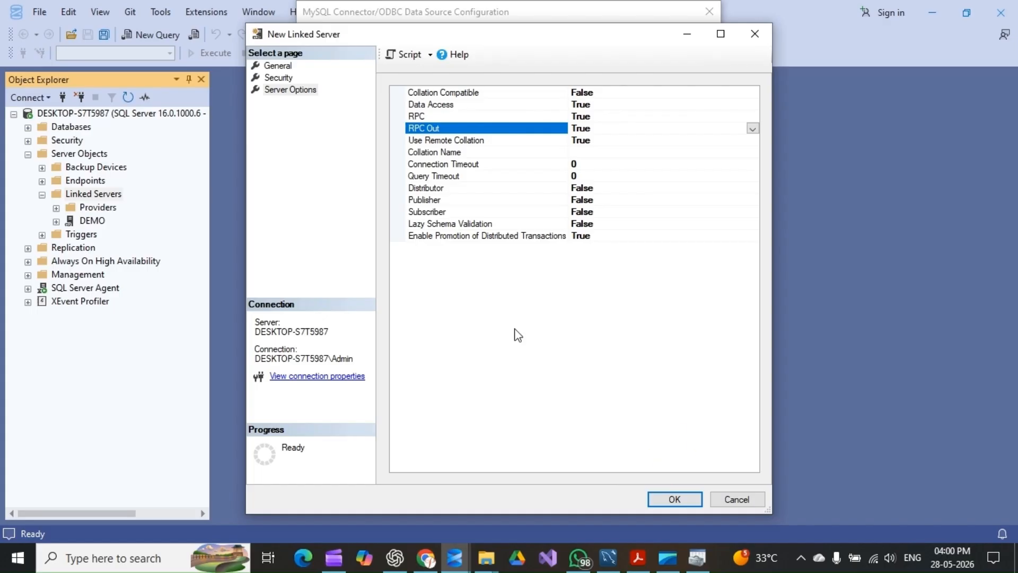
left_click(674, 499)
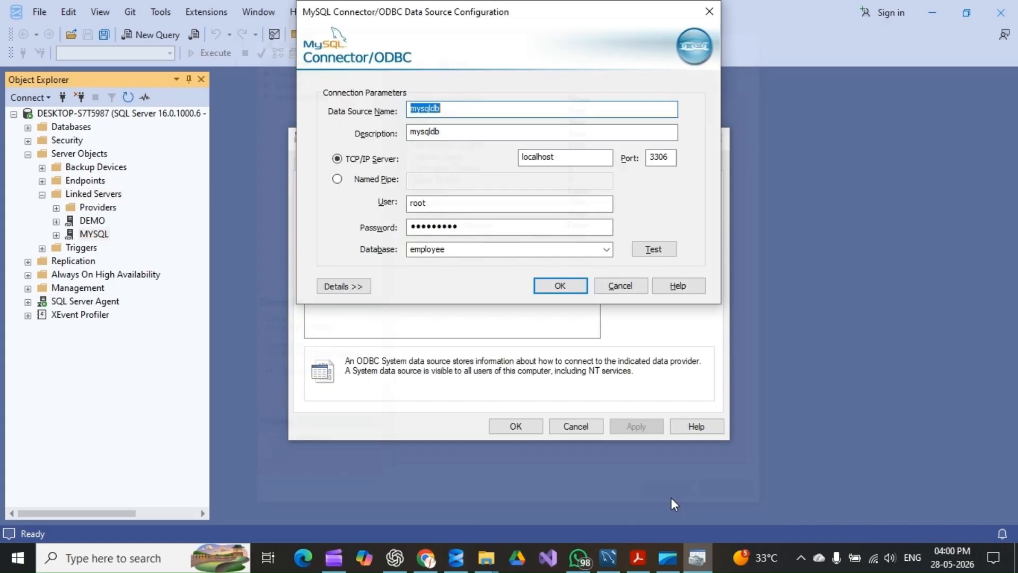
Expand the MYSQL linked server and its Catalogs folder in Object Explorer to view the MySQL databases
left_click(92, 234)
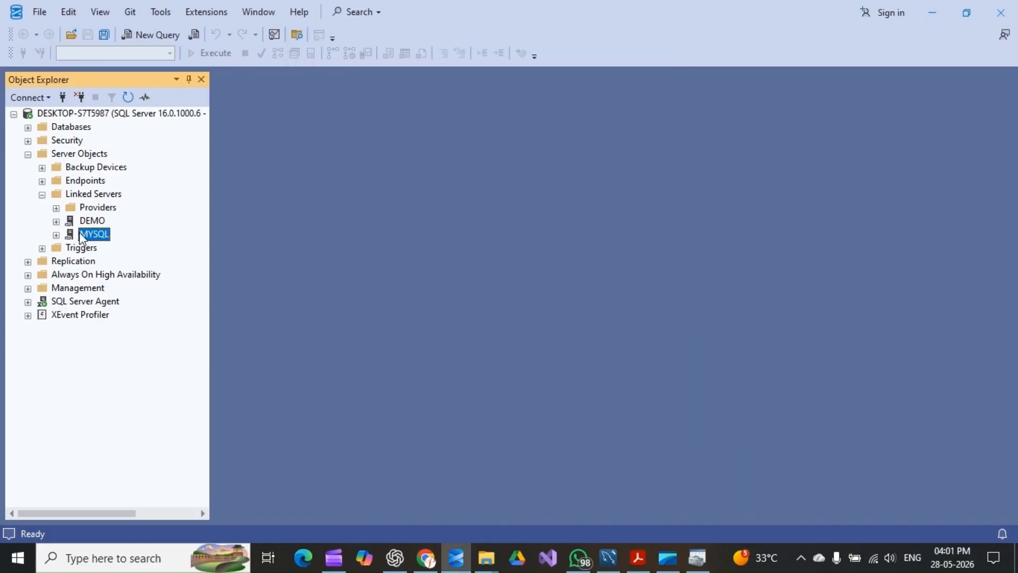
left_click(56, 235)
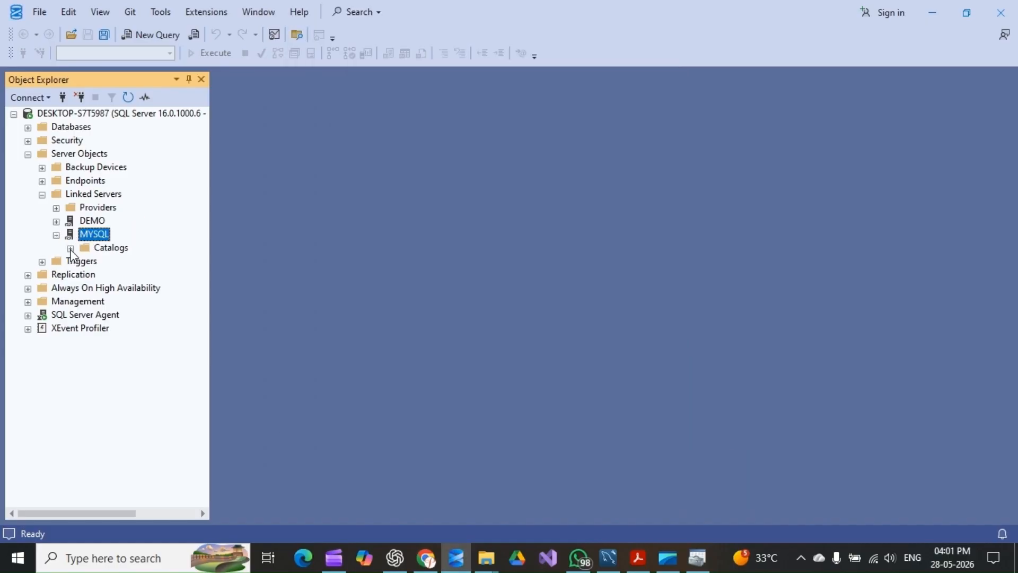
left_click(70, 249)
left_click(121, 277)
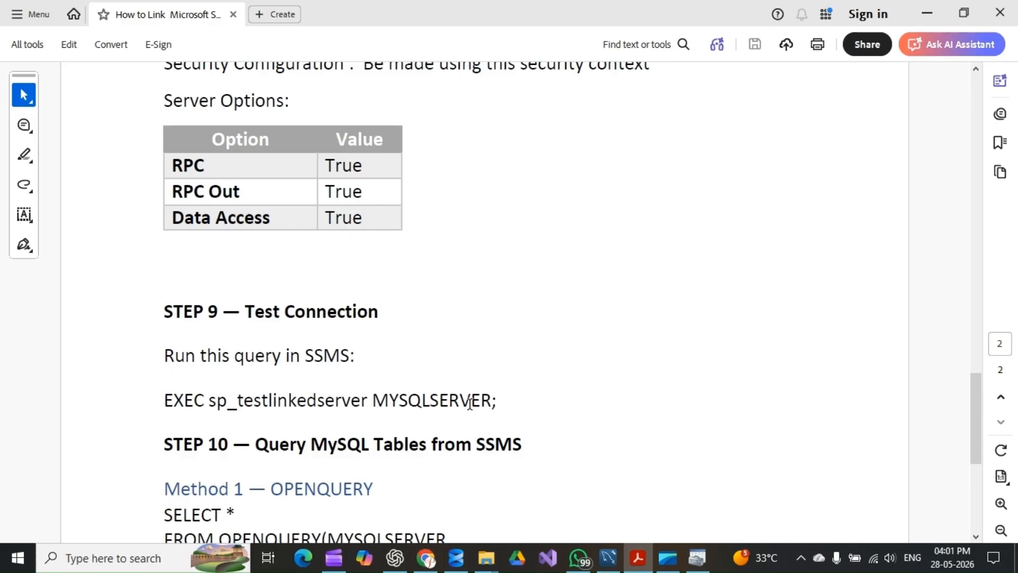
Test the linked server connection by running EXEC sp_testlinkedserver MYSQL; in a new query, and check the message
left_click_drag(497, 401, 174, 396)
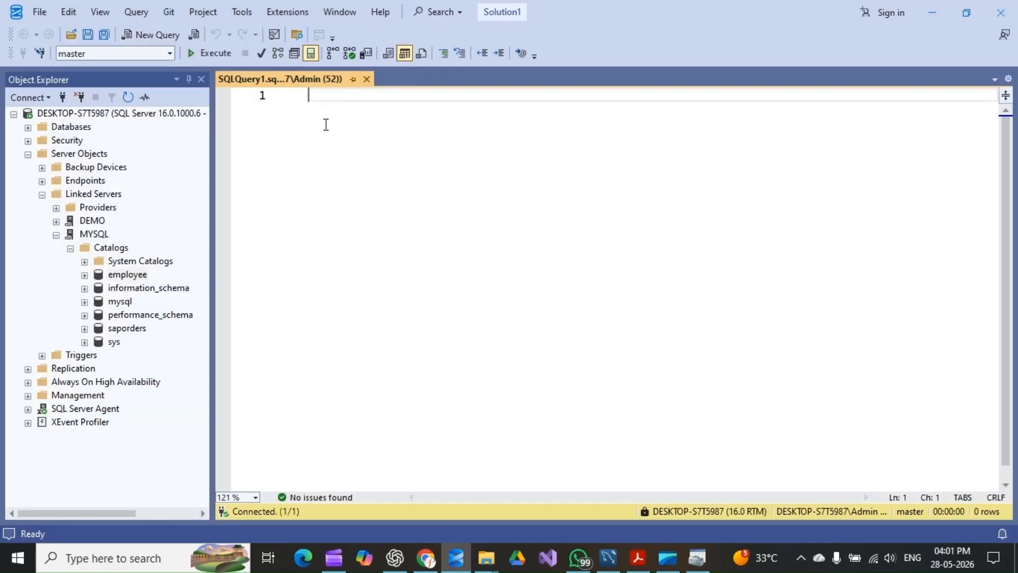
type("EXEC sp_testlinkedserver MYSQL")
key("F5")
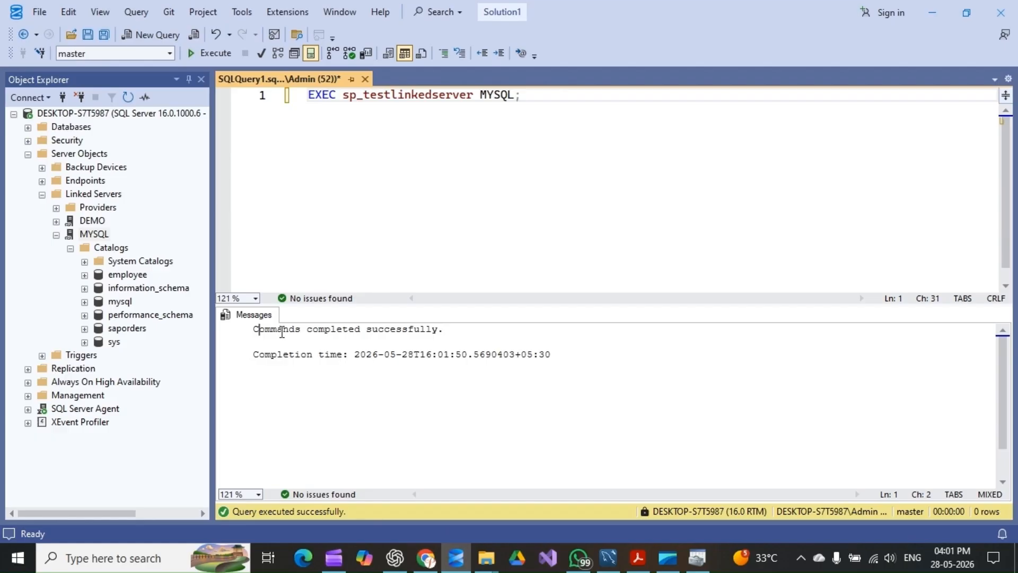
left_click_drag(258, 329, 442, 330)
Copy the Method 1 OPENQUERY statement from the PDF guide and paste it two lines below the connection test in the SSMS query
left_click(546, 99)
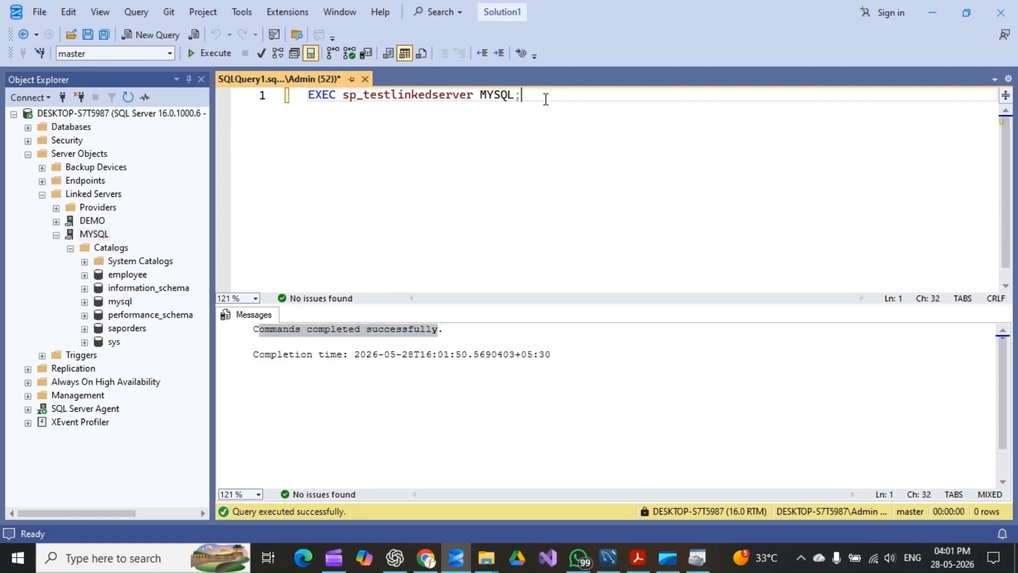
key("Return")
key("Return")
key("alt+Tab")
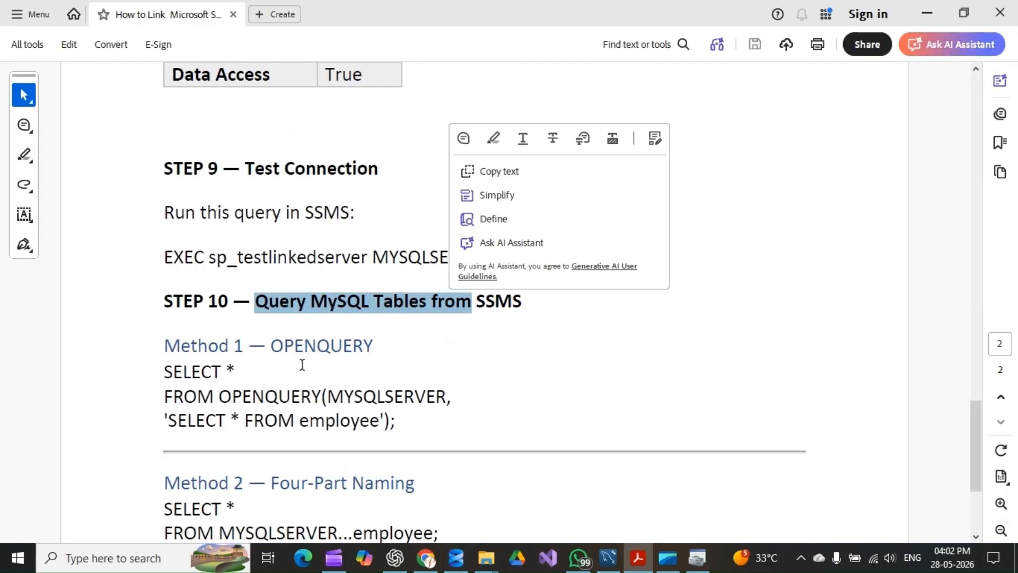
left_click_drag(164, 342, 374, 347)
scroll(257, 367, "down", 1)
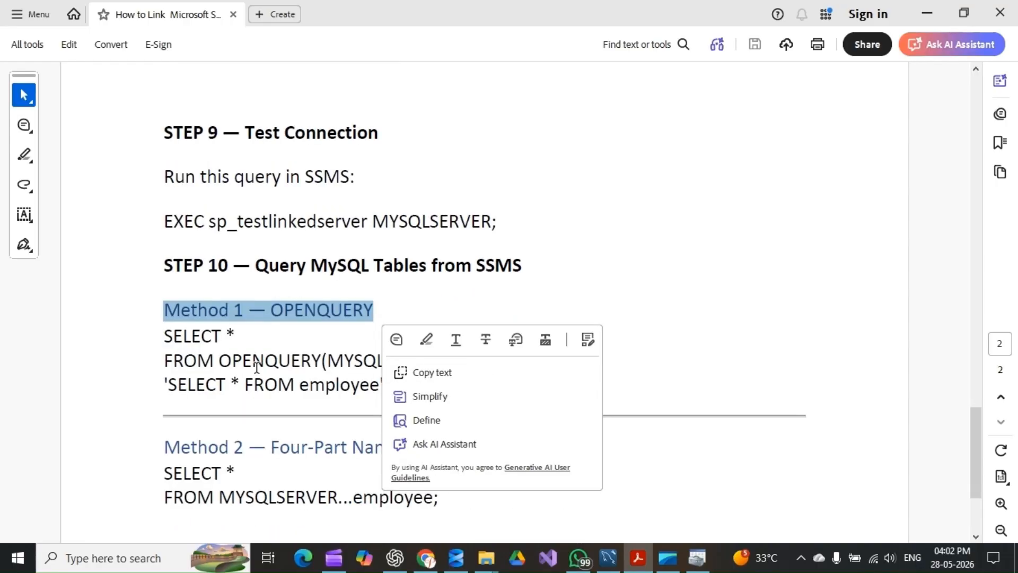
mouse_move(164, 336)
left_mouse_down()
mouse_move(427, 365)
mouse_move(163, 333)
left_mouse_up()
left_click(396, 385)
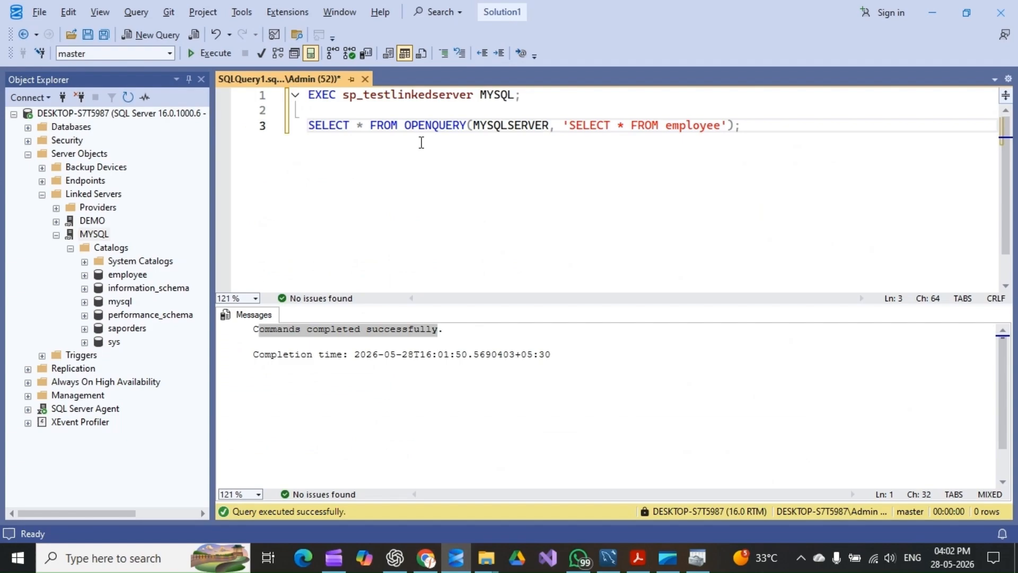
Change the OPENQUERY statement to use server MYSQL with 'select * from Employee', and execute only that statement
left_click(488, 95)
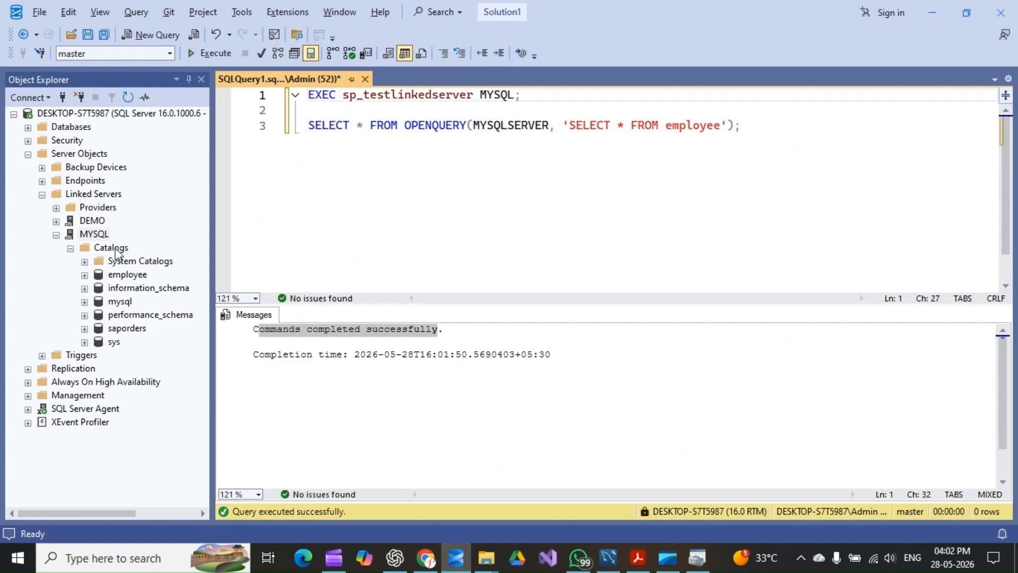
left_click(95, 234)
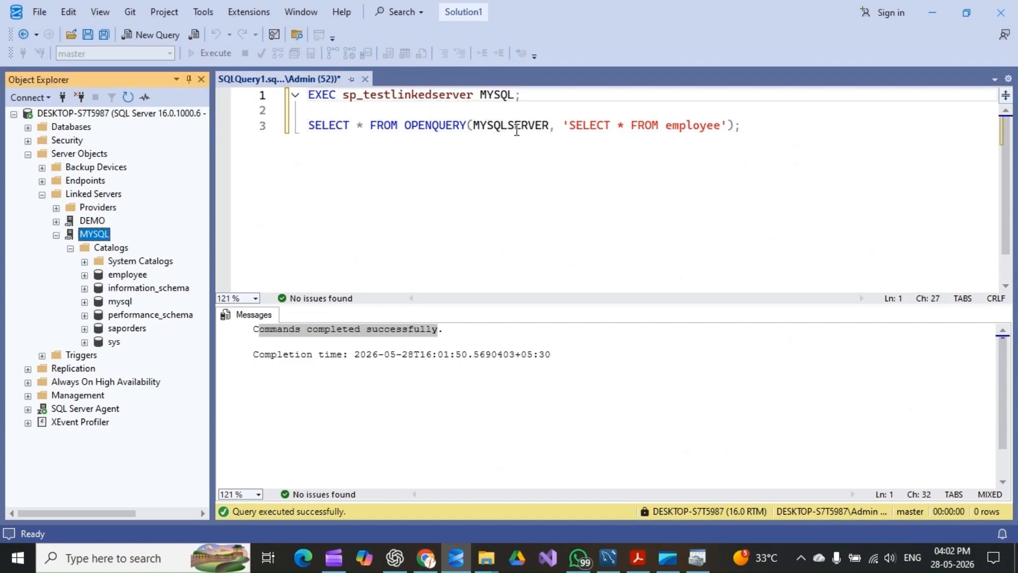
left_click_drag(508, 126, 544, 124)
key("BackSpace")
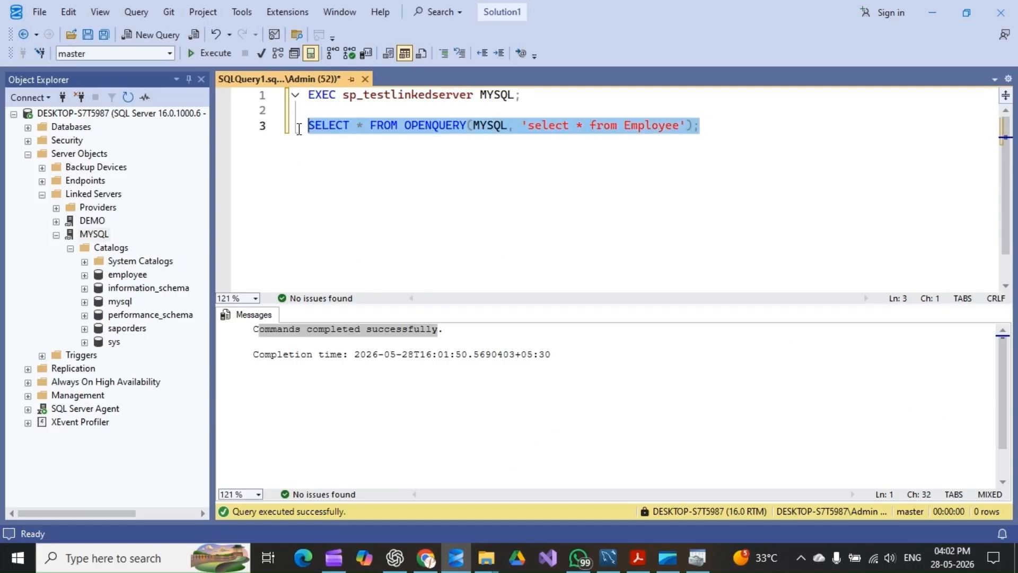
key("F5")
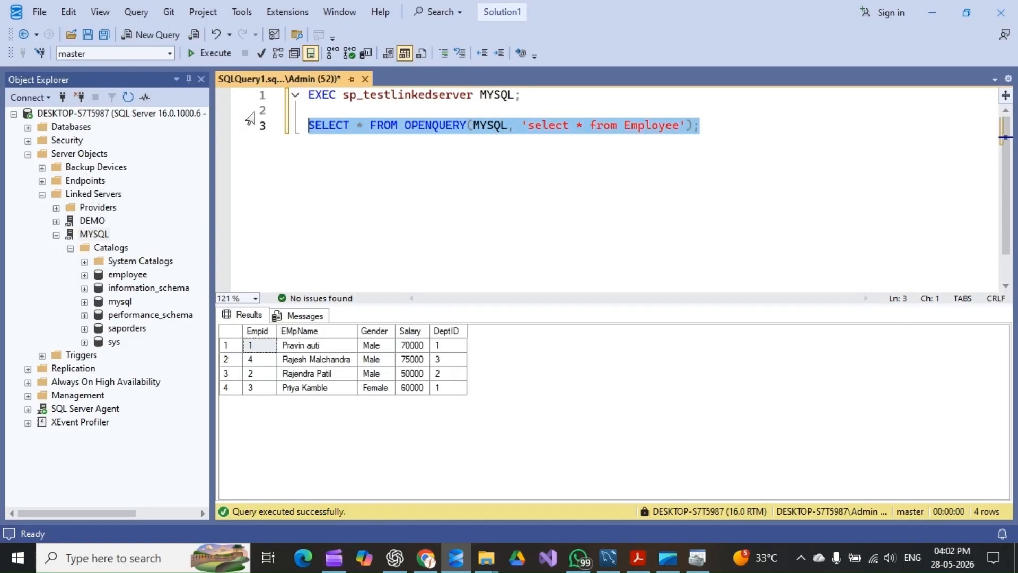
Compare the returned employee rows with the Employee table's result grid in MySQL Workbench, and return to SSMS
left_click(300, 348)
left_click(321, 375)
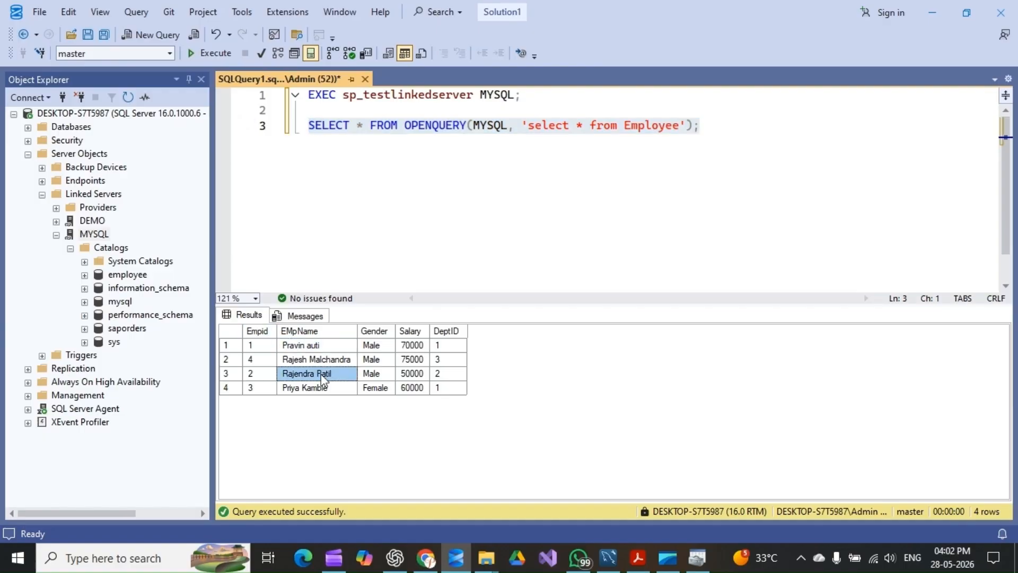
key("alt+Tab")
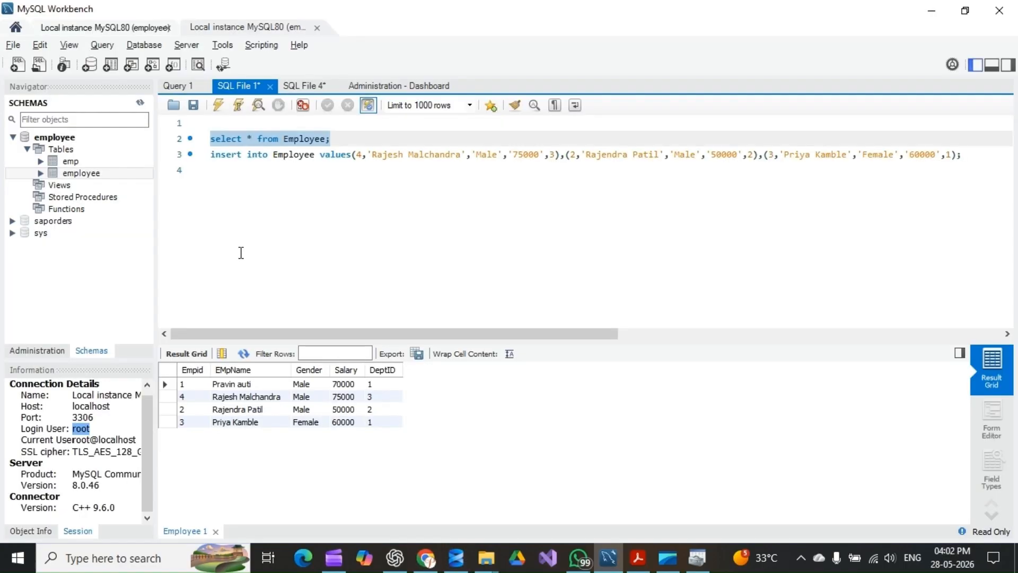
left_click_drag(199, 385, 364, 423)
key("alt+Tab")
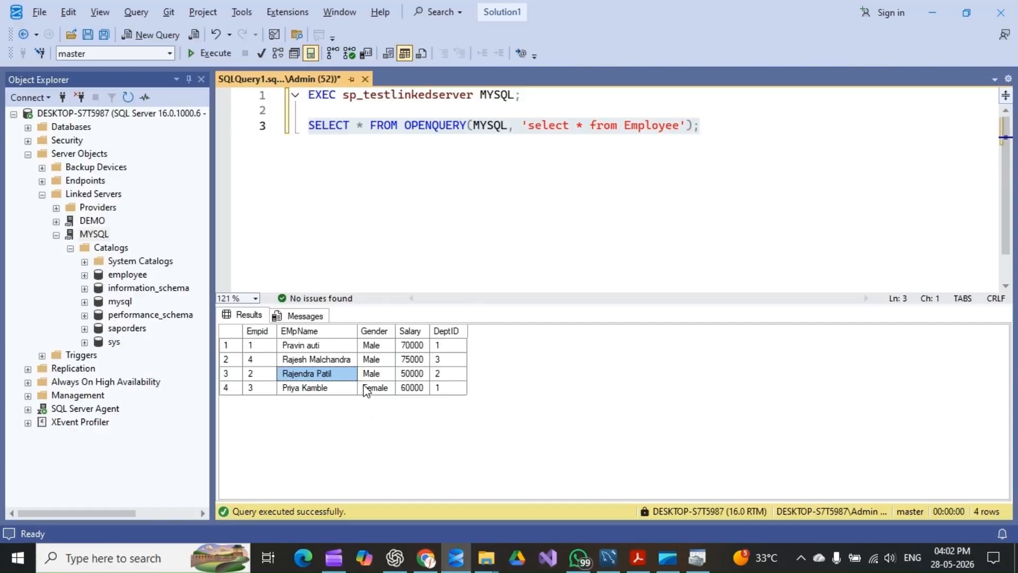
Copy the Method 2 four-part naming SELECT statement from the PDF guide and paste it two lines below the OPENQUERY statement in SSMS
left_click(638, 558)
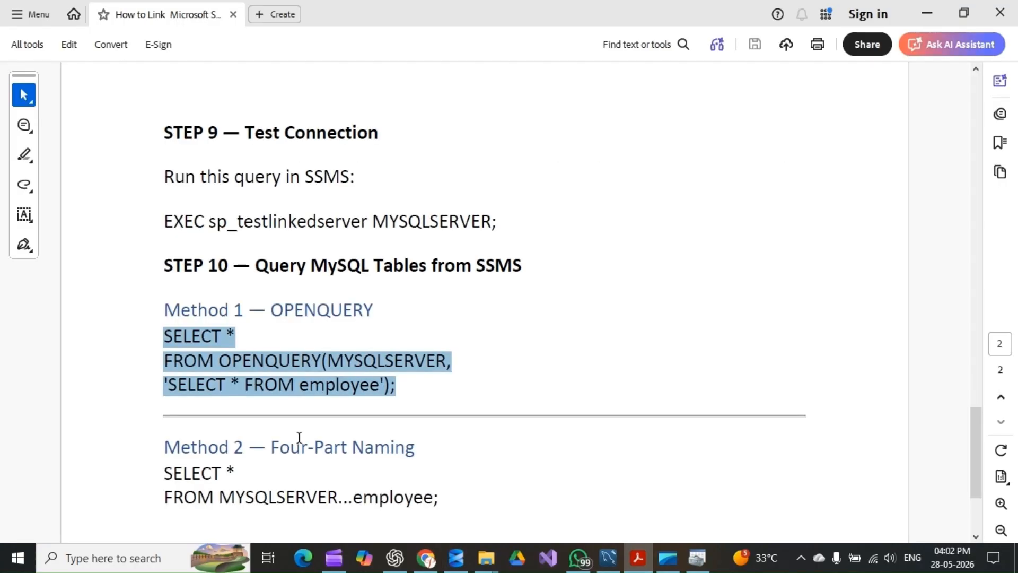
scroll(278, 378, "down", 2)
left_click_drag(278, 379, 425, 371)
left_click_drag(250, 432, 222, 404)
left_click_drag(441, 428, 162, 407)
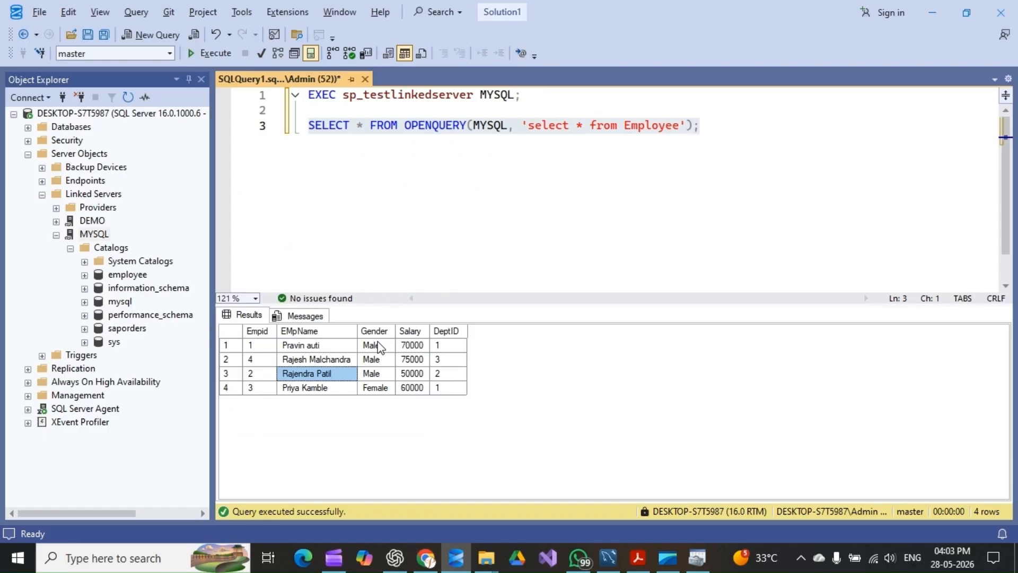
left_click(774, 127)
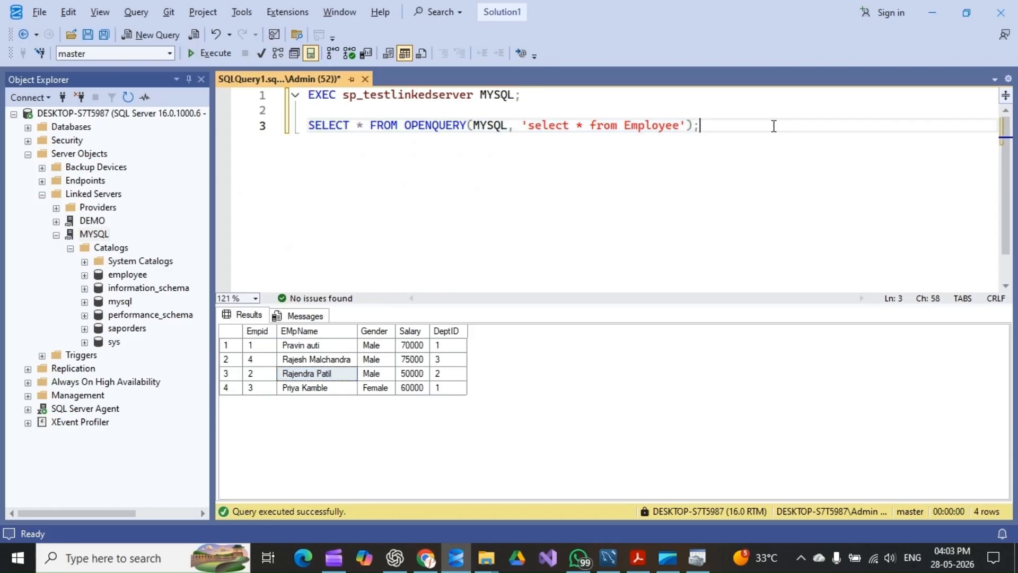
key("Return")
key("Return")
key("ctrl+v")
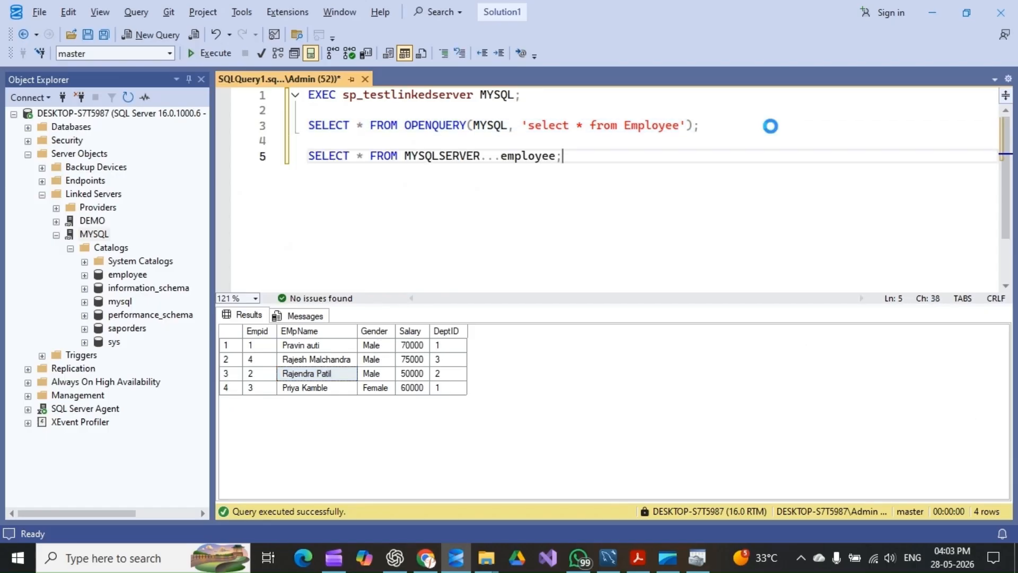
Change MYSQLSERVER to MYSQL in the four-part SELECT statement, execute only that statement and inspect its results
left_click(368, 154)
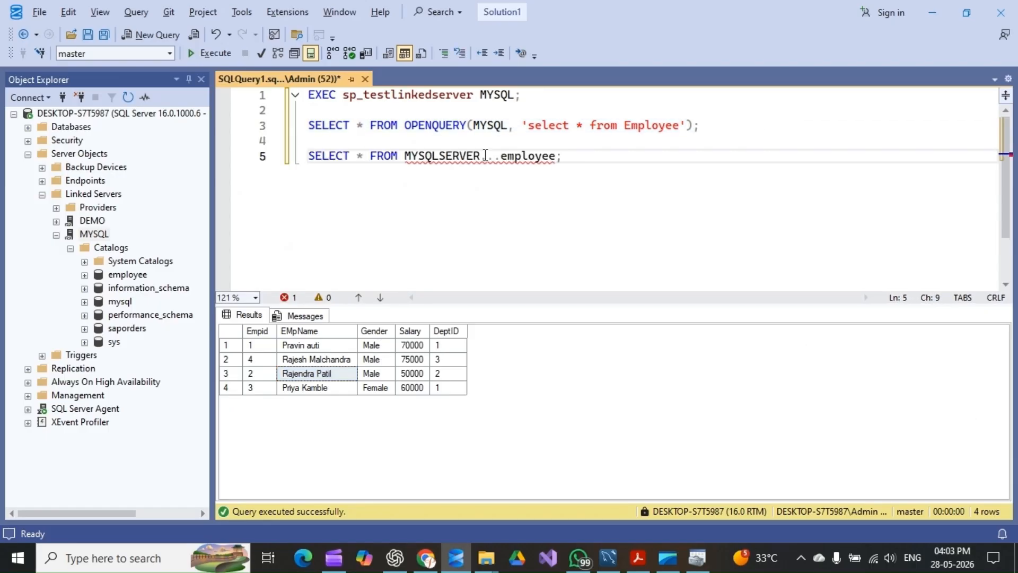
left_click(483, 155)
key("BackSpace")
key("BackSpace")
key("BackSpace")
key("BackSpace")
key("BackSpace")
key("BackSpace")
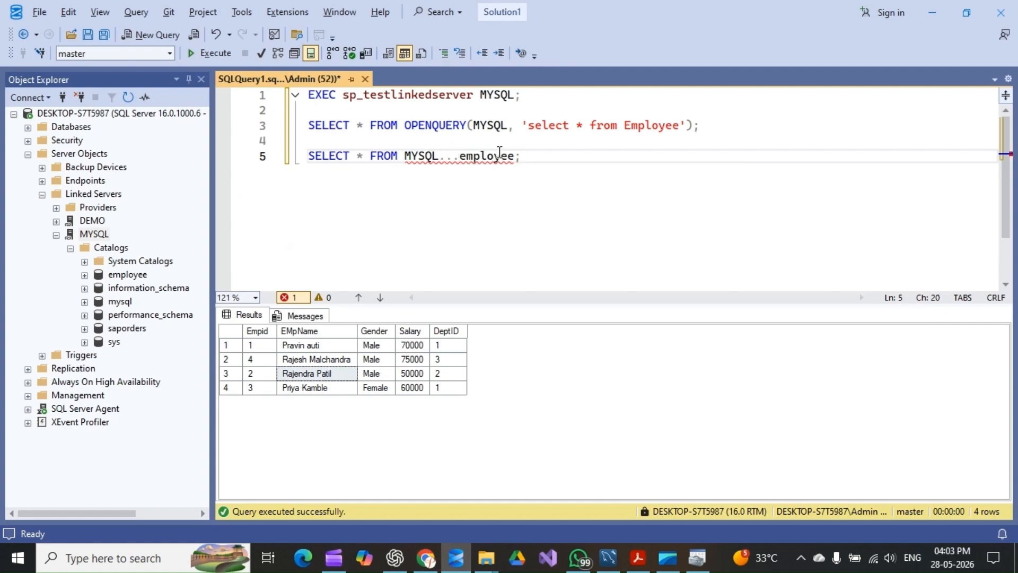
left_click(660, 127)
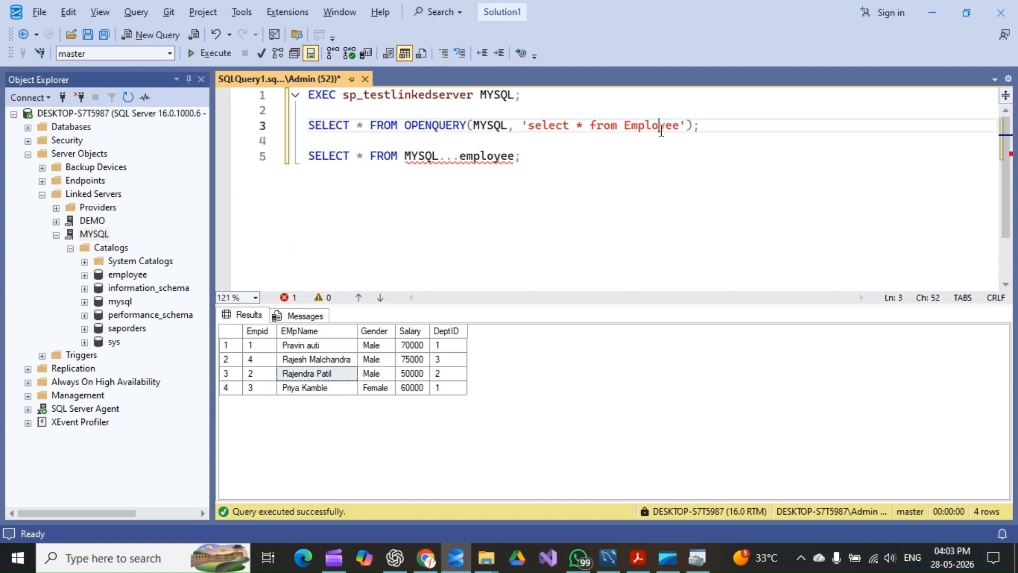
left_click_drag(524, 156, 307, 156)
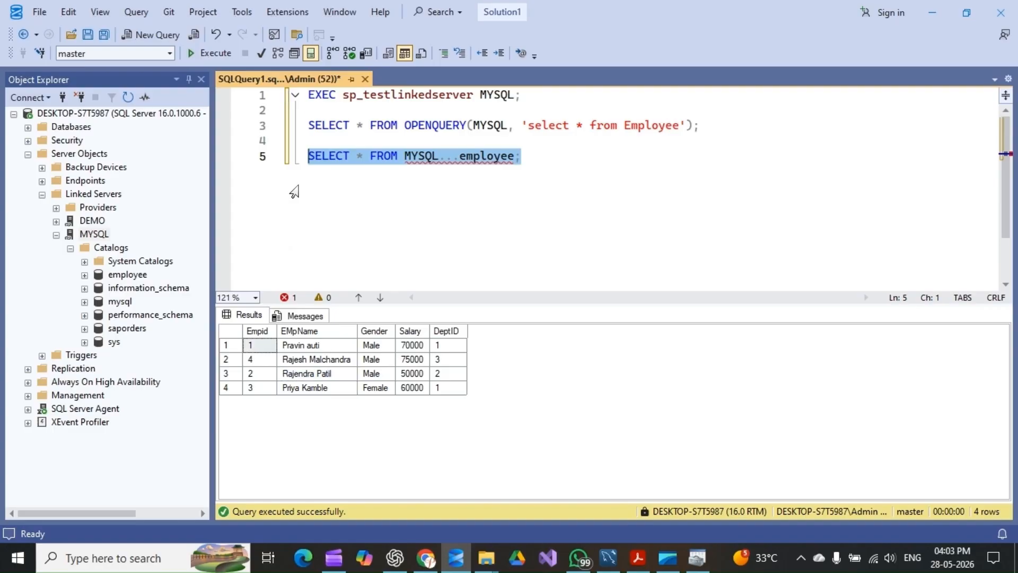
left_click(275, 349)
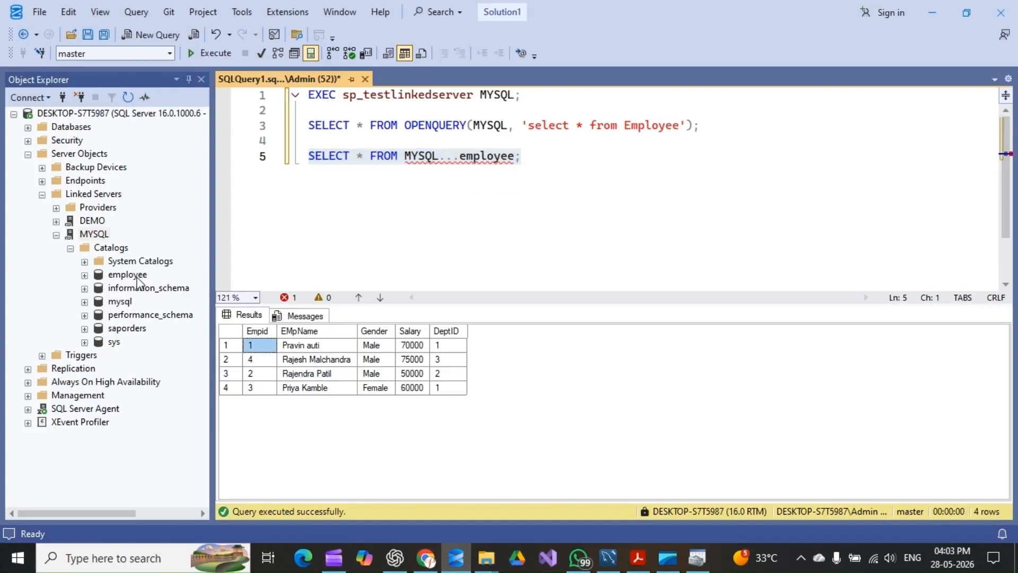
Expand the employee catalog under the MYSQL linked server to show its Tables and Views folders
double_click(96, 280)
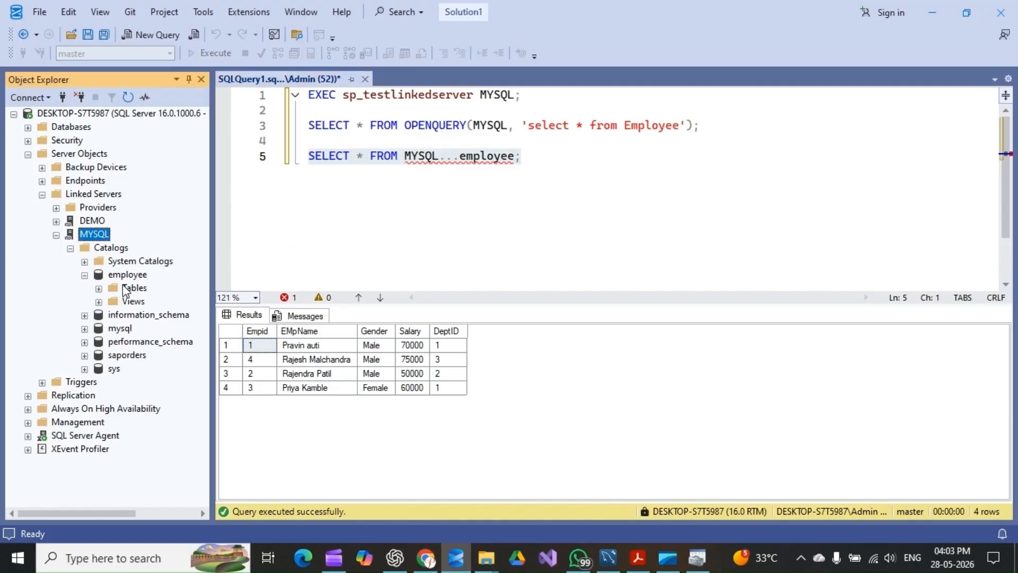